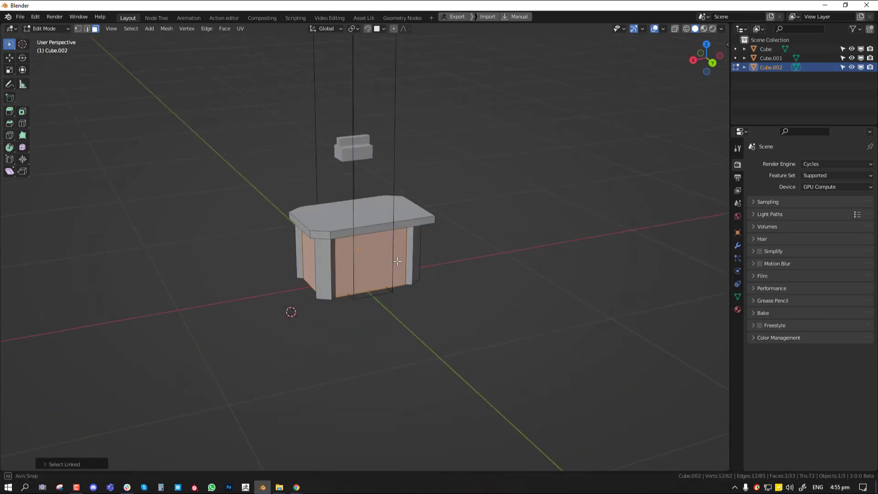
# - Delete the selected inset panels beneath the tabletop and return to Object Mode
pyautogui.press('x')
pyautogui.press('Tab')
pyautogui.press('KP_1')
# - Scale the stepped phone block and lower it along Z onto the tabletop
pyautogui.rightClick(349, 161)
pyautogui.press('s')
pyautogui.press('g')
pyautogui.press('z')
pyautogui.moveTo(440, 248); pyautogui.dragTo(475, 302, button='middle')
pyautogui.press('s')
pyautogui.click(478, 289)
pyautogui.press('g')
pyautogui.press('z')
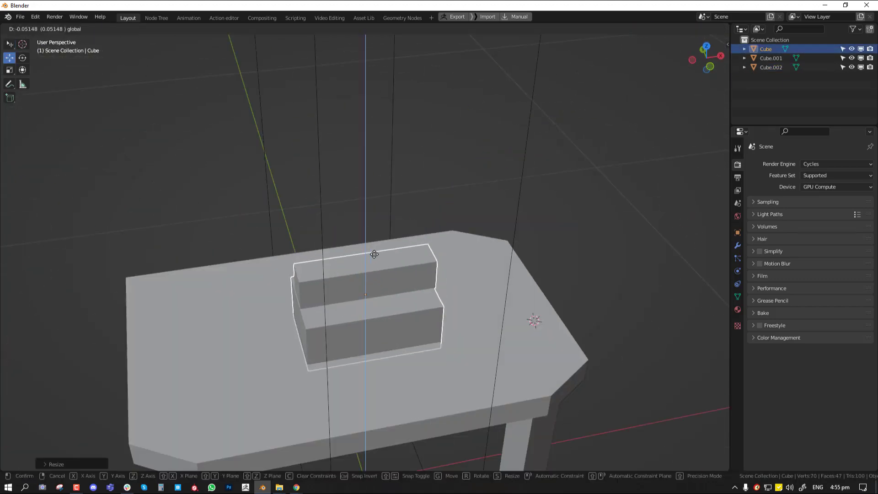
pyautogui.click(374, 254)
# - Add a camera, align it to the current view of the table, and set its focal length to 80 mm
pyautogui.hotkey('shift', 'a')
pyautogui.click(437, 351)
pyautogui.press('ctrl+alt+KP_0')
pyautogui.click(737, 270)
pyautogui.doubleClick(829, 208)
pyautogui.write('80')
pyautogui.press('Return')
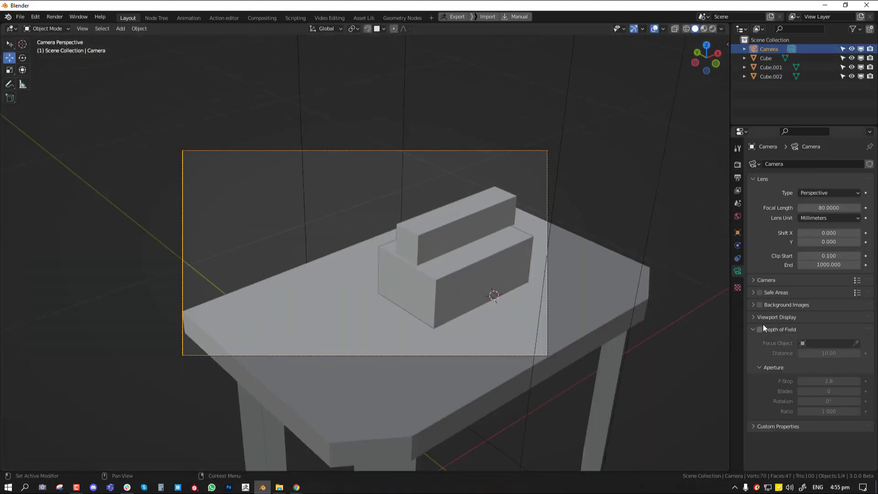
# - Set the output resolution to 1000 by 1000 px
pyautogui.click(737, 177)
pyautogui.moveTo(835, 175); pyautogui.dragTo(835, 184)
pyautogui.write('1000')
pyautogui.press('Return')
# - Scale the table along the Y axis and reframe the camera closer to the phone block
pyautogui.press('q')
pyautogui.click(505, 205)
pyautogui.press('s')
pyautogui.press('y')
pyautogui.click(490, 288)
pyautogui.moveTo(453, 283); pyautogui.dragTo(490, 288, button='middle')
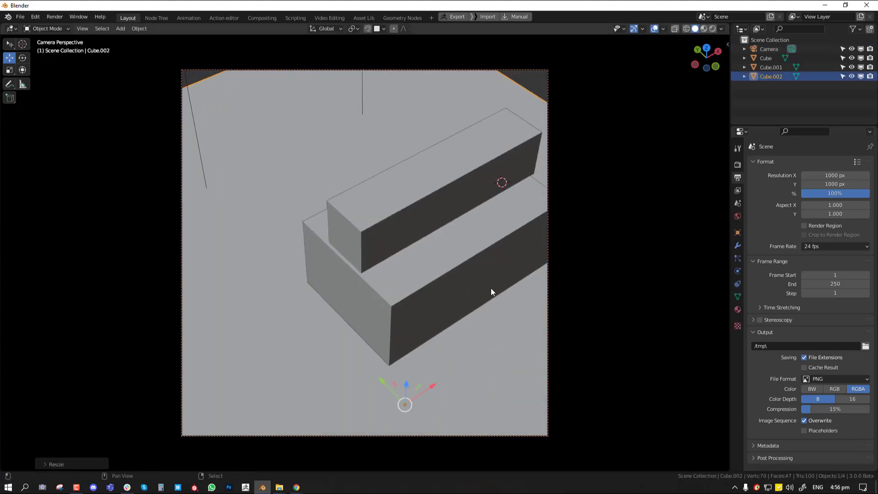
# - Resize the phone block on the tabletop and return to the camera view
pyautogui.press('q')
pyautogui.click(486, 239)
pyautogui.rightClick(457, 238)
pyautogui.press('s')
pyautogui.click(372, 177)
pyautogui.press('KP_0')
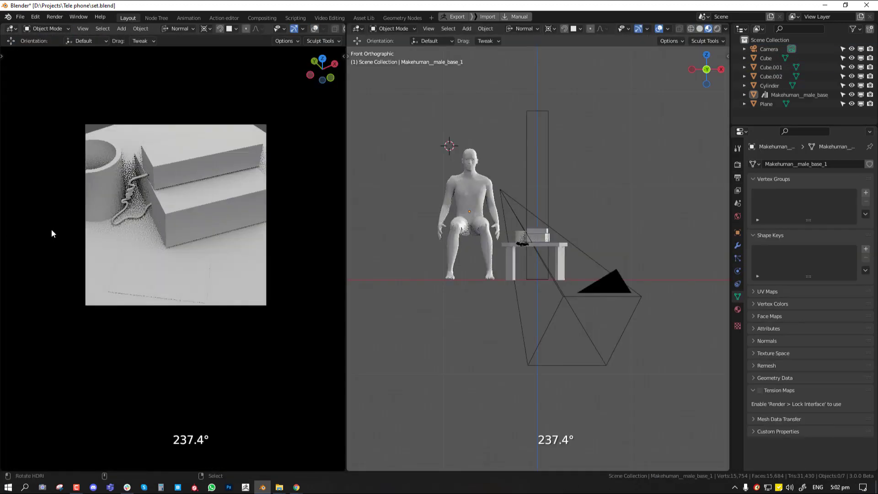
# - Darken the world background colour to a near-black grey
pyautogui.click(737, 216)
pyautogui.click(832, 255)
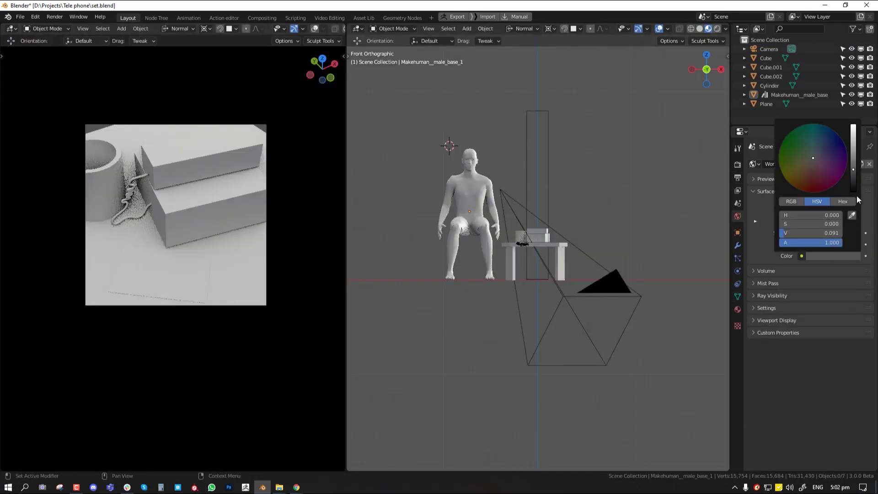
pyautogui.moveTo(853, 158); pyautogui.dragTo(853, 191)
pyautogui.moveTo(836, 233); pyautogui.dragTo(818, 233)
# - Add a Sun light above and beside the seated figure and rotate it to shine toward the table
pyautogui.keyDown('shift'); pyautogui.rightClick(409, 192); pyautogui.keyUp('shift')
pyautogui.hotkey('shift', 'a')
pyautogui.click(480, 274)
pyautogui.press('r')
pyautogui.click(542, 230)
pyautogui.moveTo(542, 229); pyautogui.dragTo(536, 247, button='middle')
# - Try switching the render engine to Eevee
pyautogui.click(737, 164)
pyautogui.press('q')
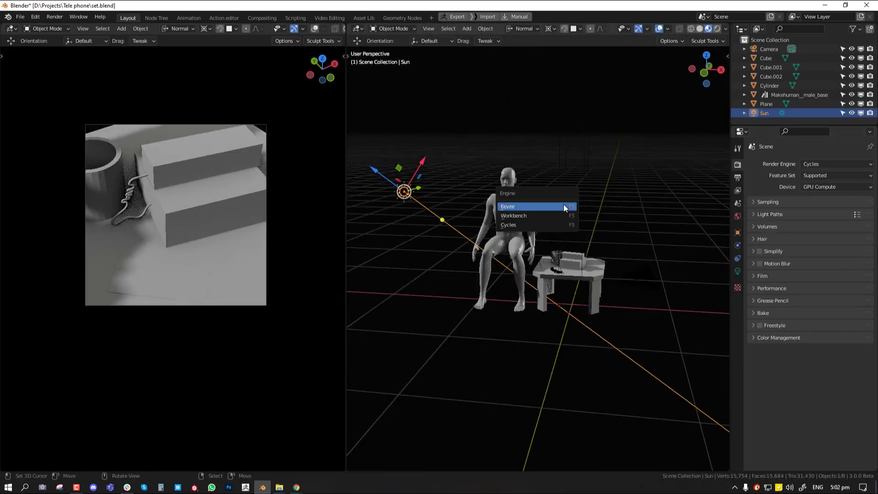
pyautogui.click(563, 205)
# - Show the sun's light settings and hide the tall box Cube.001 in both viewports and renders
pyautogui.click(737, 271)
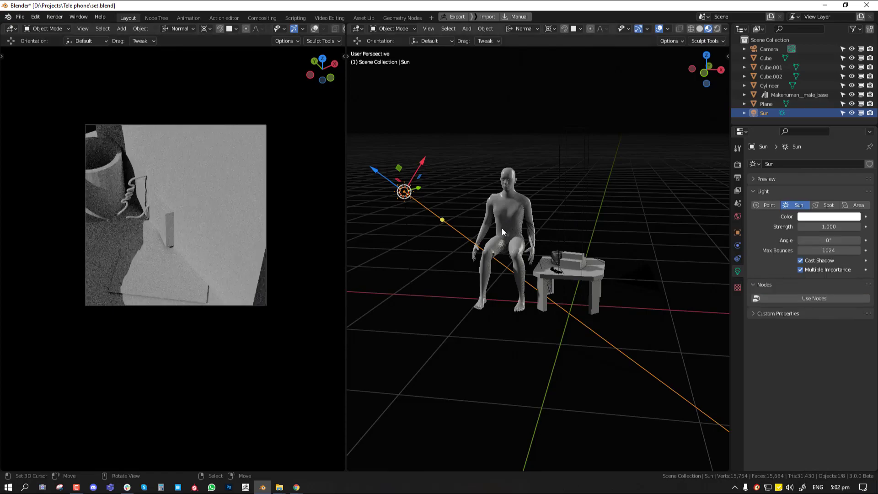
pyautogui.rightClick(590, 196)
pyautogui.click(860, 67)
pyautogui.click(869, 67)
# - Rotate the sun slightly and raise its angle setting to about 3.1°
pyautogui.rightClick(449, 227)
pyautogui.press('r')
pyautogui.click(457, 221)
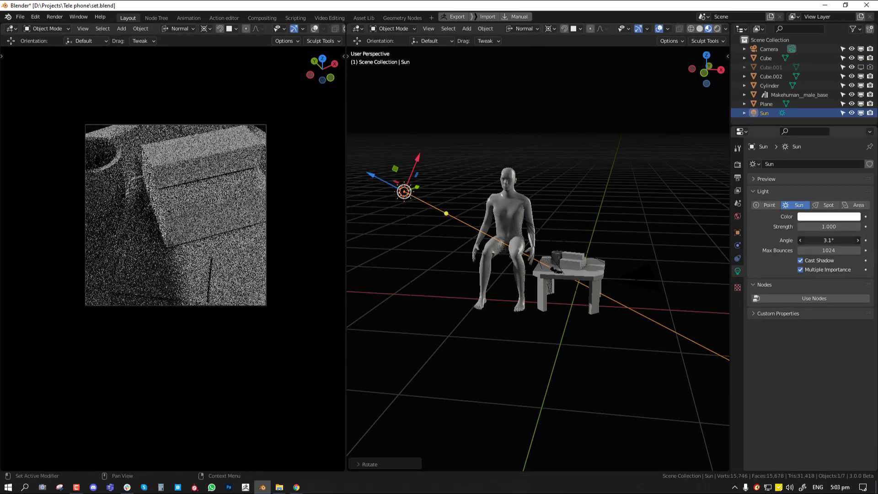
pyautogui.moveTo(829, 241); pyautogui.dragTo(855, 240)
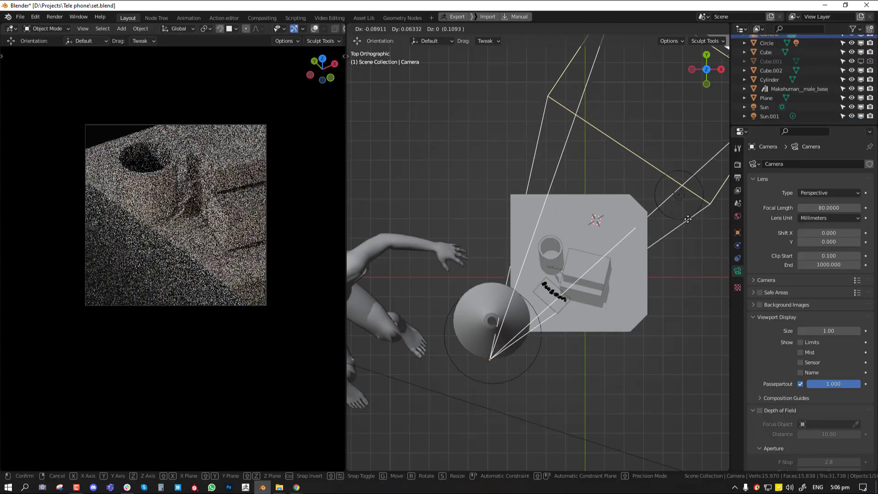
# - Reposition the camera in top view, then rotate and move the phone block on the tabletop
pyautogui.click(696, 234)
pyautogui.click(558, 304)
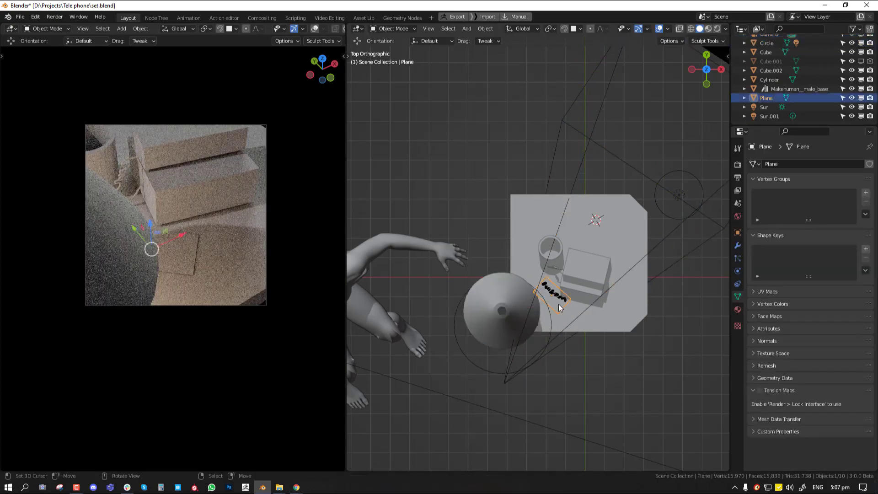
pyautogui.click(606, 271)
pyautogui.press('r')
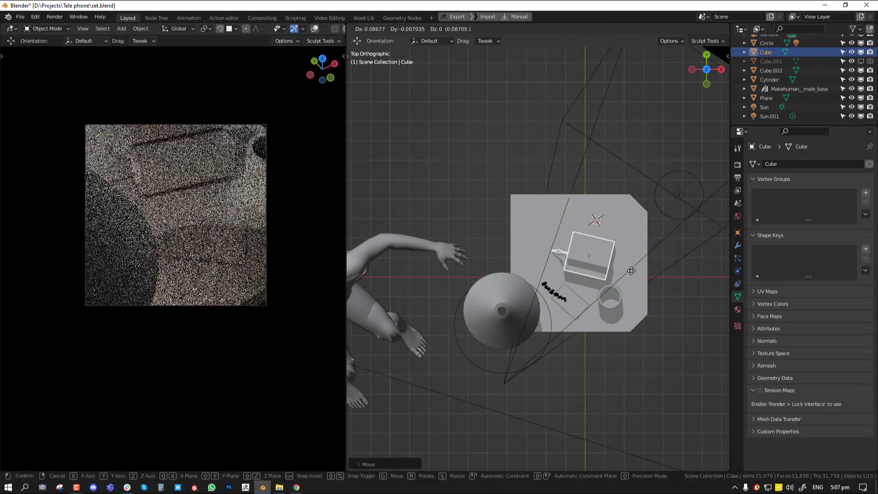
pyautogui.click(496, 264)
# - Move the notepad plane in front of the phone block and adjust a prop's position on the set
pyautogui.click(575, 304)
pyautogui.moveTo(575, 303); pyautogui.dragTo(334, 247, button='middle')
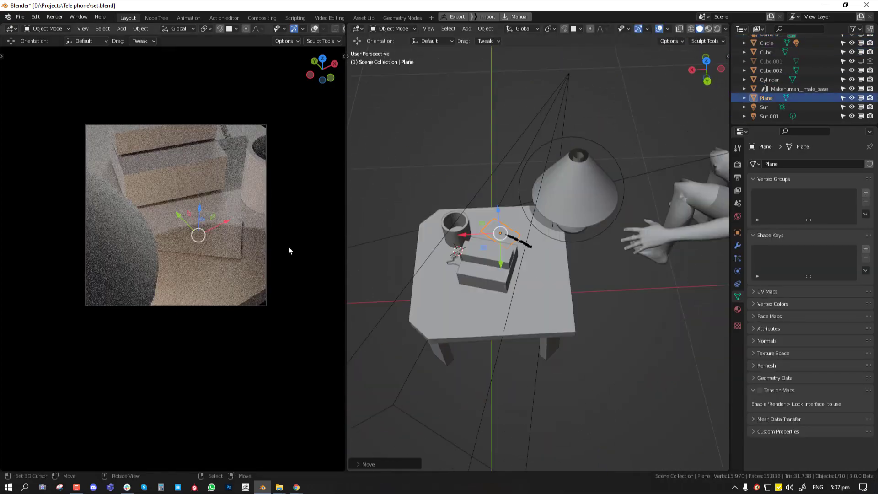
pyautogui.click(288, 246)
pyautogui.moveTo(474, 247); pyautogui.dragTo(521, 229, button='middle')
pyautogui.click(567, 263)
pyautogui.press('g')
pyautogui.click(565, 259)
# - Move the seated human figure to the opposite side of the table in top view
pyautogui.click(601, 254)
pyautogui.press('KP_7')
pyautogui.press('g')
pyautogui.click(643, 263)
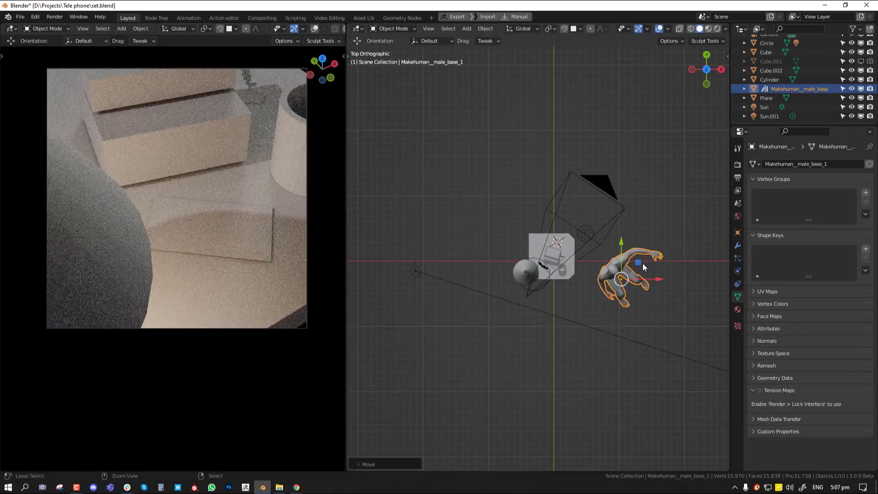
# - Rotate the white sun light toward the table, move it to its new position, and deselect it
pyautogui.rightClick(415, 270)
pyautogui.press('r')
pyautogui.click(484, 271)
pyautogui.press('g')
pyautogui.click(372, 255)
pyautogui.hotkey('alt', 'a')
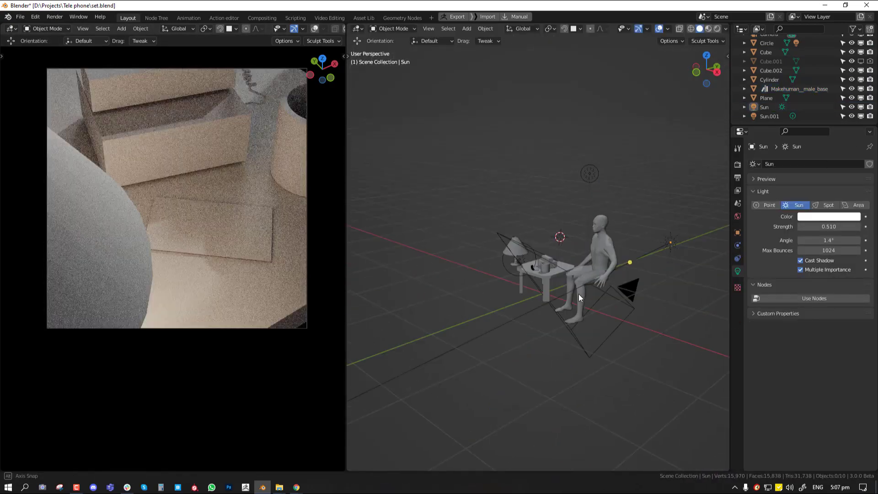
# - Scale the table Cube.002 along the Y axis and deselect it
pyautogui.rightClick(546, 292)
pyautogui.moveTo(516, 237)
pyautogui.mouseDown(button='middle')
pyautogui.moveTo(541, 293)
pyautogui.moveTo(645, 243)
pyautogui.mouseUp(button='middle')
pyautogui.press('s')
pyautogui.press('y')
pyautogui.click(608, 292)
pyautogui.hotkey('alt', 'a')
# - Switch the camera viewport to solid shading and save set.blend
pyautogui.press('z')
pyautogui.click(305, 267)
pyautogui.hotkey('ctrl', 's')
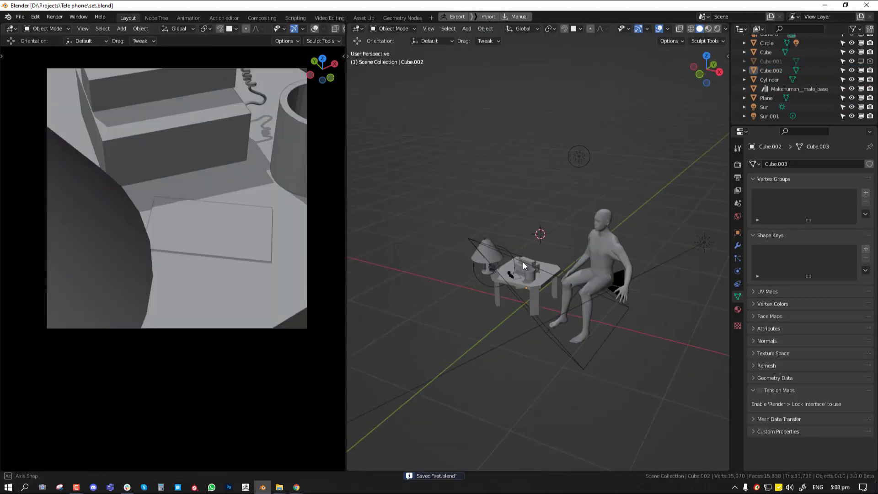
# - Move the Sun and Sun.001 lights into a new collection named "light"
pyautogui.moveTo(773, 126); pyautogui.dragTo(773, 237)
pyautogui.click(754, 122)
pyautogui.keyDown('shift'); pyautogui.click(759, 131); pyautogui.keyUp('shift')
pyautogui.press('m')
pyautogui.click(611, 212)
pyautogui.write('light')
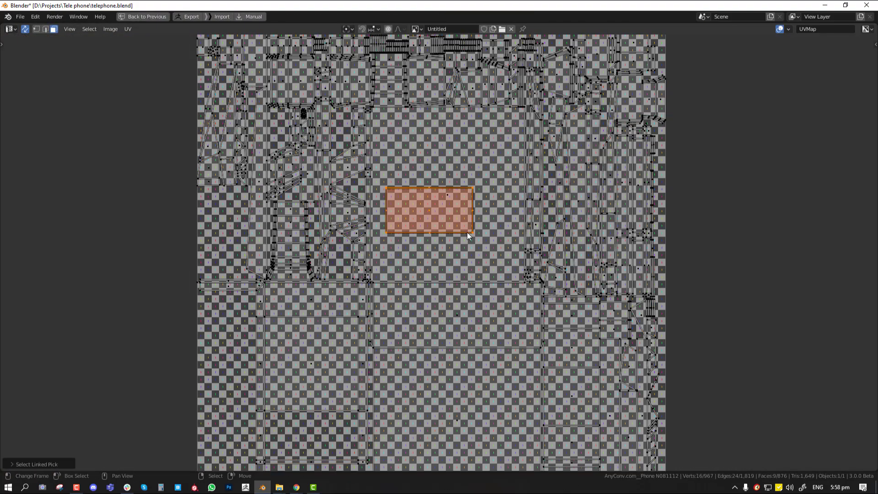
pyautogui.scroll(3, 467, 232)
pyautogui.hotkey('ctrl', 'space')
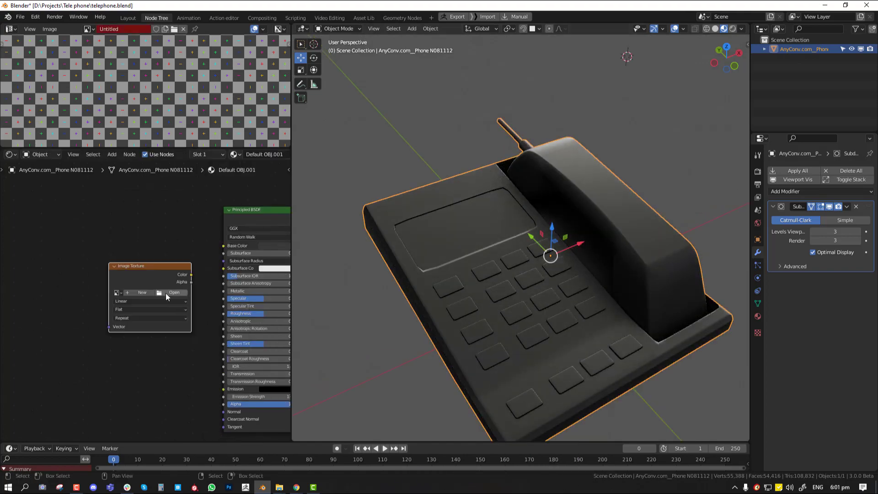
# - Browse the texture library's grunge folder for an image to load into the Image Texture node
pyautogui.click(172, 292)
pyautogui.scroll(-5, 430, 326)
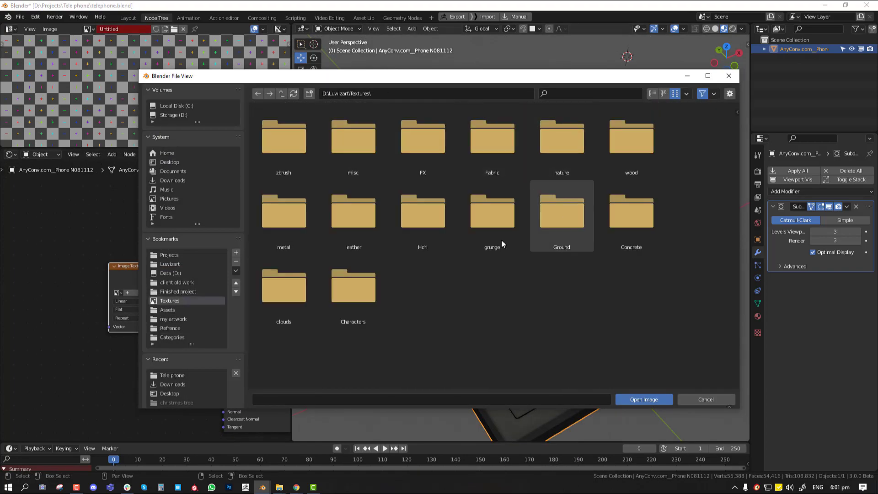
pyautogui.doubleClick(500, 243)
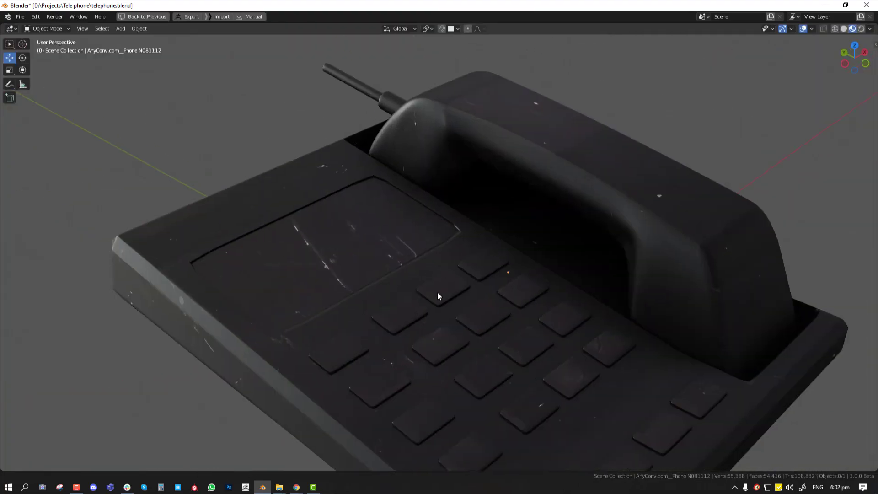
# - Switch the telephone viewport to rendered shading and save telephone.blend
pyautogui.scroll(2, 433, 293)
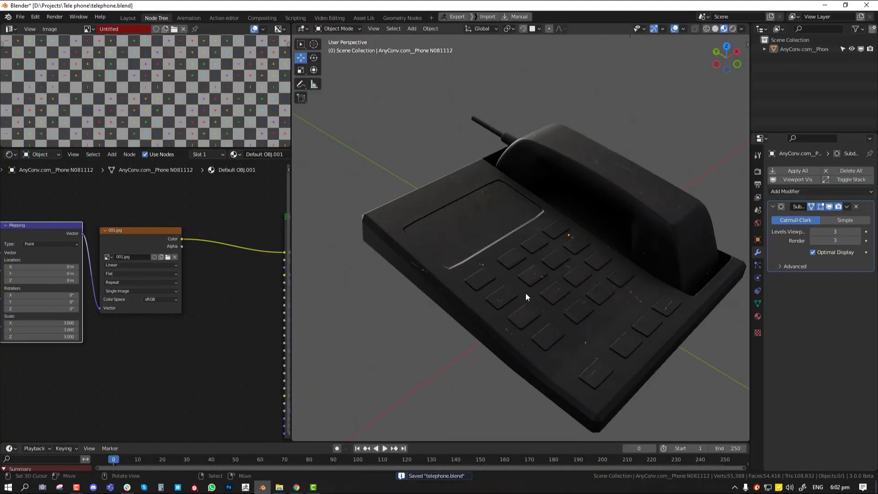
pyautogui.scroll(4, 525, 293)
pyautogui.scroll(-4, 540, 314)
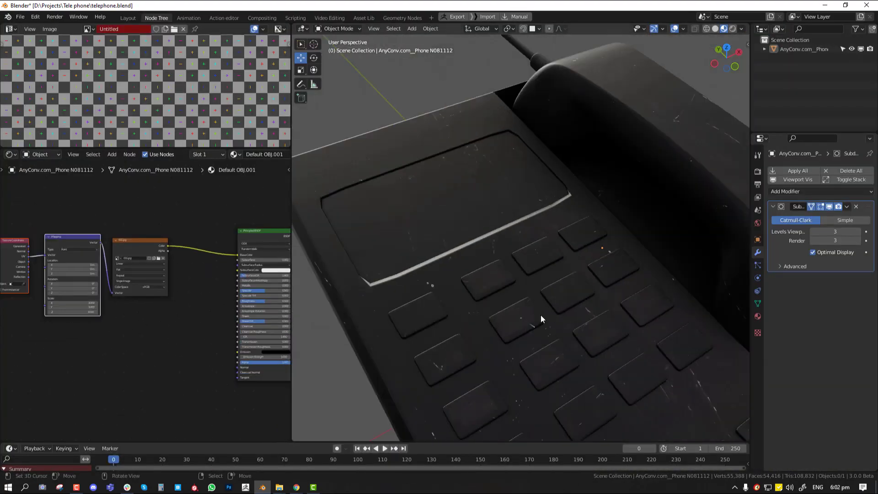
pyautogui.press('z')
pyautogui.click(561, 181)
pyautogui.hotkey('ctrl', 's')
# - Add a ColorRamp driven by the Geometry node's Pointiness and tighten its stops, with the white stop at 0.555
pyautogui.hotkey('shift', 'a')
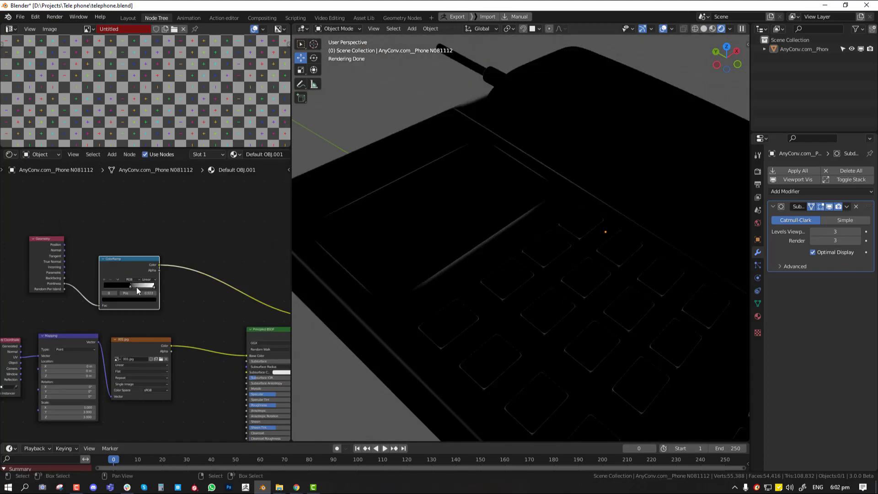
pyautogui.moveTo(136, 287); pyautogui.dragTo(132, 286)
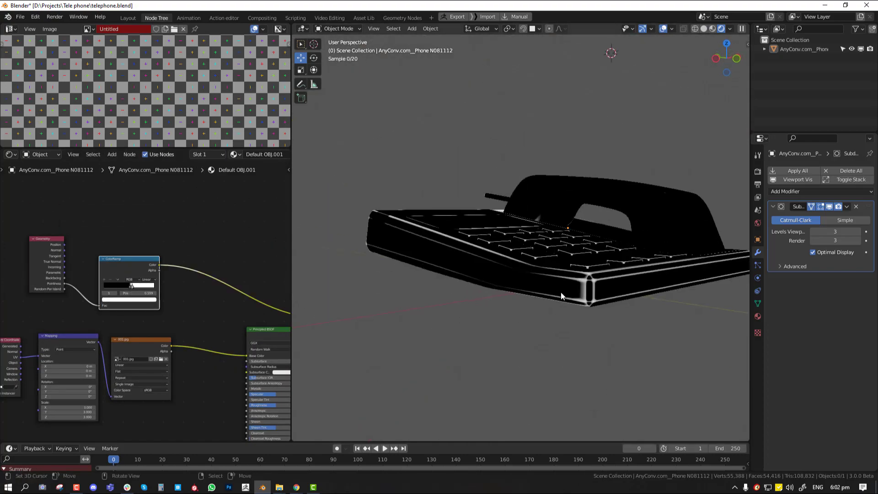
pyautogui.moveTo(561, 293); pyautogui.dragTo(581, 305, button='middle')
pyautogui.scroll(8, 143, 296)
pyautogui.moveTo(96, 250); pyautogui.dragTo(115, 249)
pyautogui.moveTo(95, 249); pyautogui.dragTo(90, 250)
pyautogui.moveTo(517, 210); pyautogui.dragTo(440, 259, button='middle')
pyautogui.scroll(3, 439, 260)
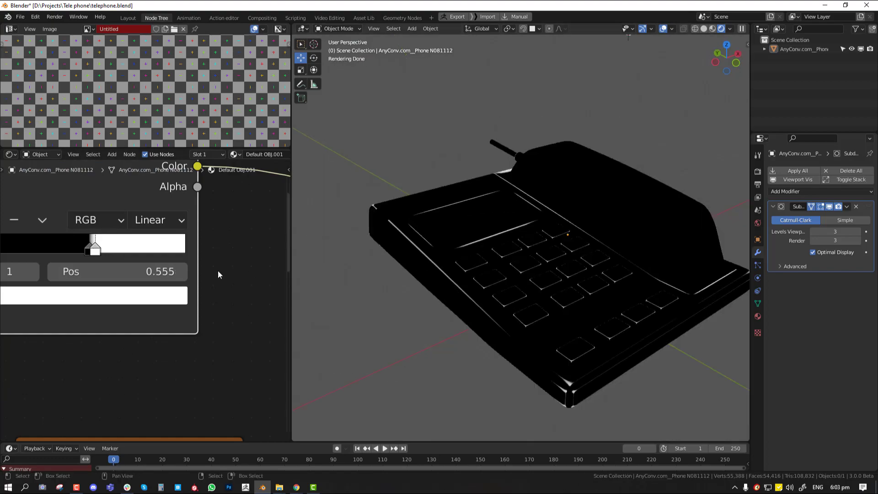
# - Add a Noise Texture feeding a second ColorRamp and raise the noise scale to about 20.6
pyautogui.scroll(-5, 217, 270)
pyautogui.hotkey('shift', 'a')
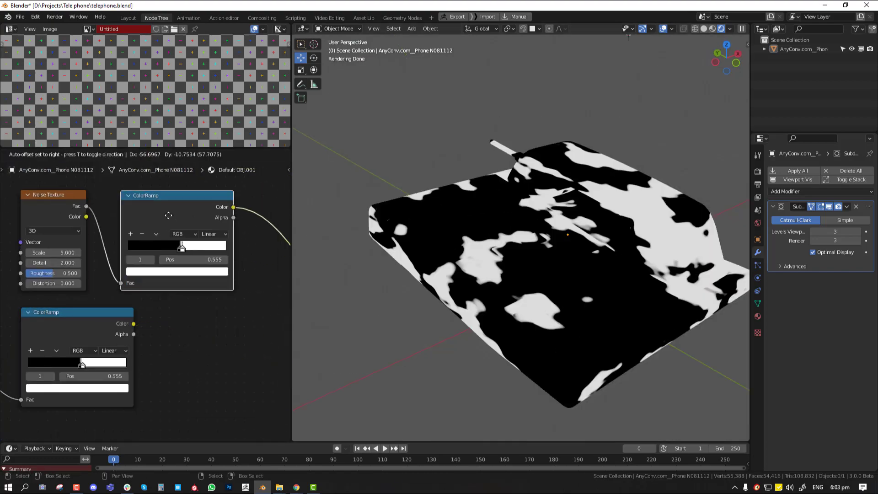
pyautogui.moveTo(50, 253); pyautogui.dragTo(77, 253)
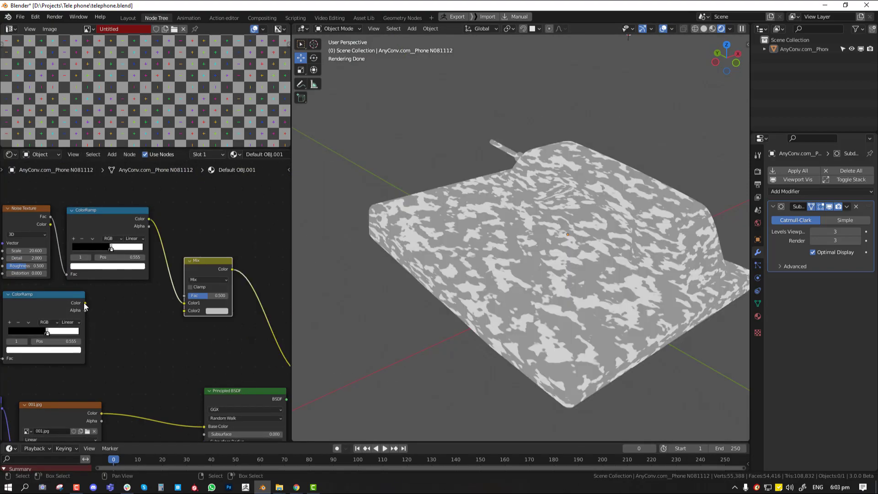
# - Set the node mixing the two ColorRamps to Subtract, fine-tune the noise ColorRamp's stop, and save the file
pyautogui.click(208, 279)
pyautogui.click(203, 394)
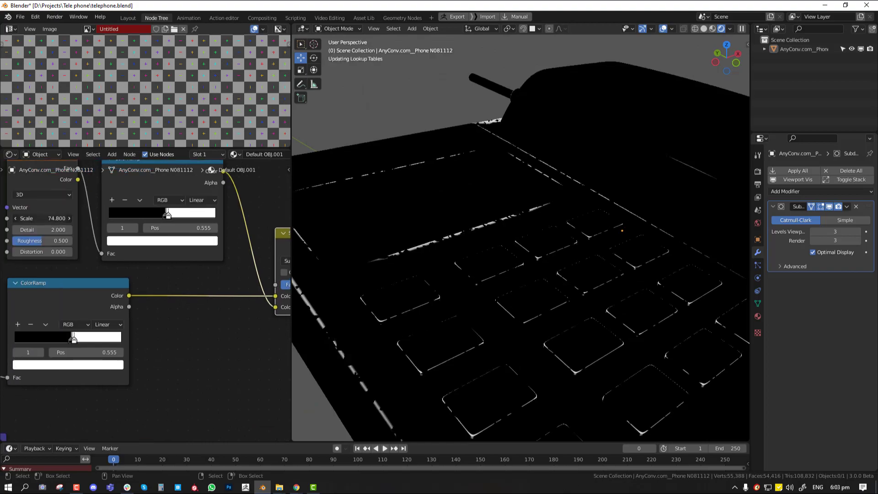
pyautogui.moveTo(104, 236); pyautogui.dragTo(107, 237)
pyautogui.hotkey('ctrl', 's')
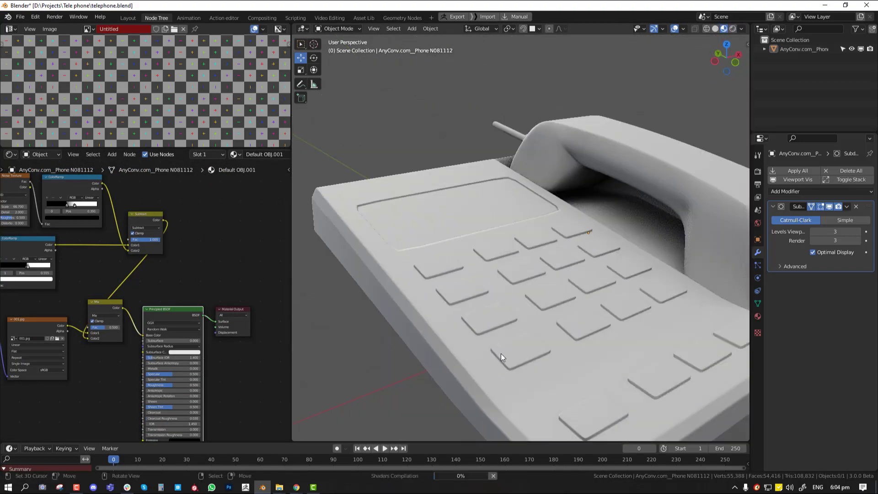
# - Switch the viewport to rendered shading and set the pointiness ColorRamp's white stop to 0.527
pyautogui.press('z')
pyautogui.click(520, 310)
pyautogui.moveTo(520, 310)
pyautogui.keyDown('shift'); pyautogui.mouseDown(button='middle')
pyautogui.moveTo(525, 233)
pyautogui.moveTo(591, 285)
pyautogui.mouseUp(button='middle'); pyautogui.keyUp('shift')
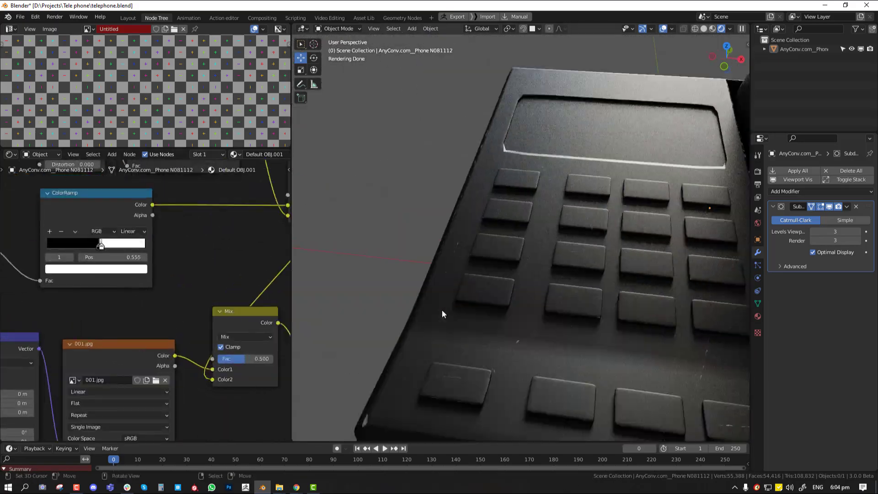
pyautogui.moveTo(89, 236); pyautogui.dragTo(92, 236)
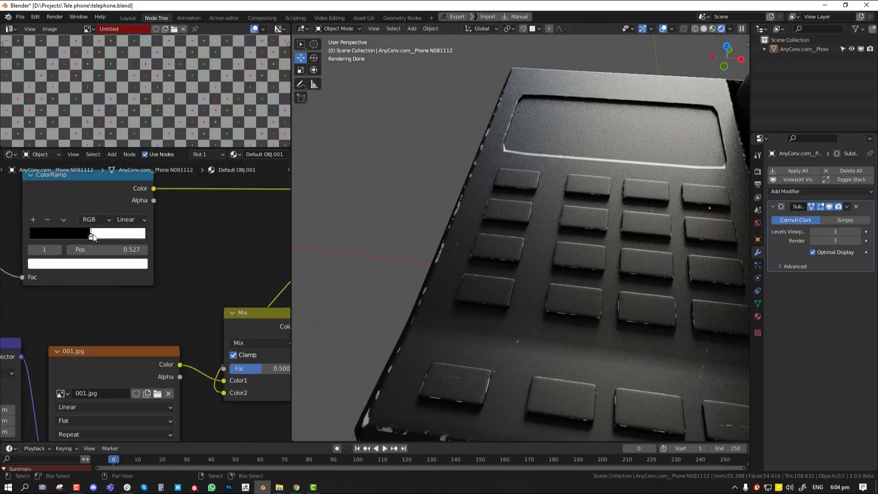
# - Set the pointiness ColorRamp's white stop to 0.609 to soften the edge wear on the telephone
pyautogui.moveTo(439, 256); pyautogui.dragTo(602, 341, button='middle')
pyautogui.keyDown('shift'); pyautogui.moveTo(411, 151); pyautogui.dragTo(329, 268, button='middle'); pyautogui.keyUp('shift')
pyautogui.moveTo(94, 237); pyautogui.dragTo(100, 237)
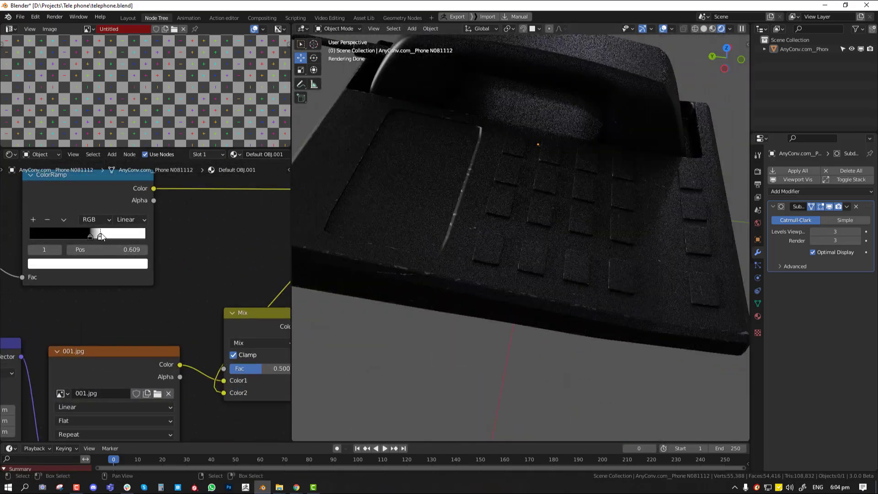
pyautogui.moveTo(640, 237); pyautogui.dragTo(475, 330, button='middle')
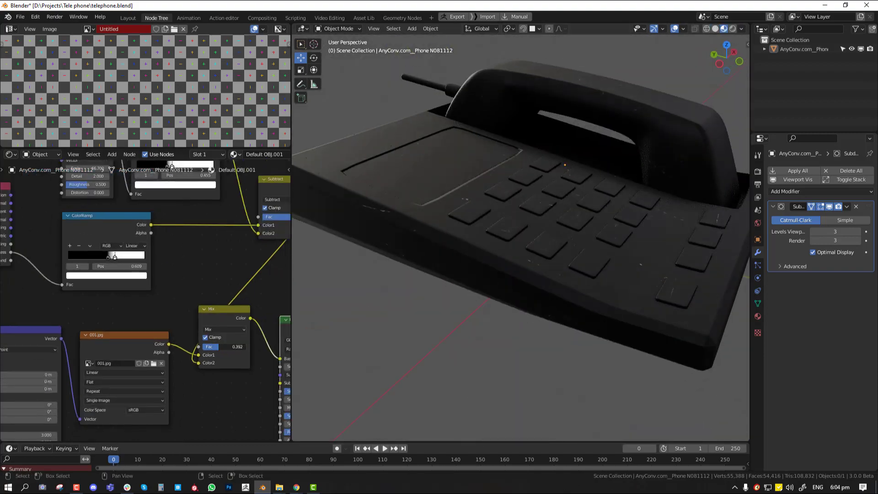
# - Lower the factor of the Mix node feeding the Principled BSDF's base color
pyautogui.scroll(5, 459, 256)
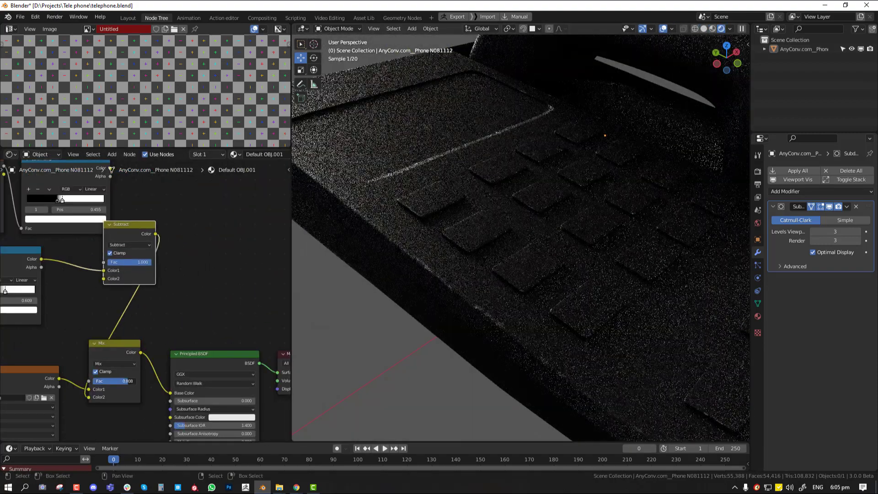
pyautogui.moveTo(127, 381); pyautogui.dragTo(99, 382)
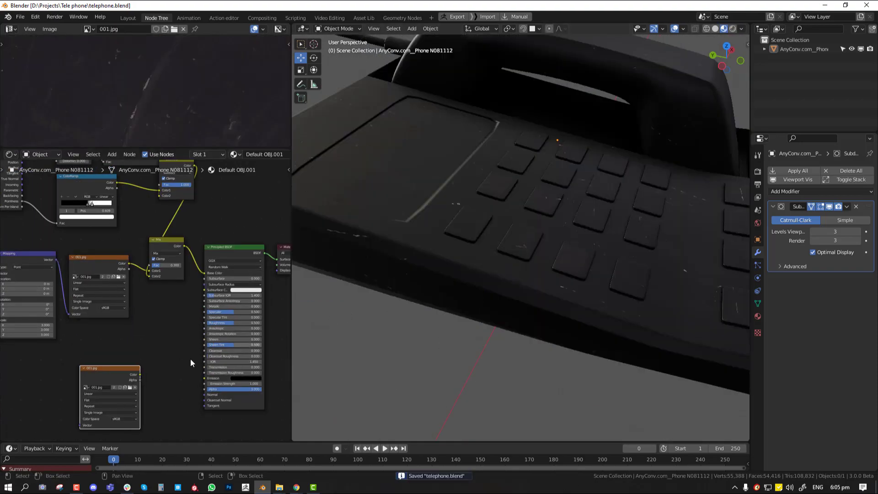
# - Load Barrels.tif into the duplicated image texture node and connect its color output to the Principled BSDF's Roughness
pyautogui.click(131, 388)
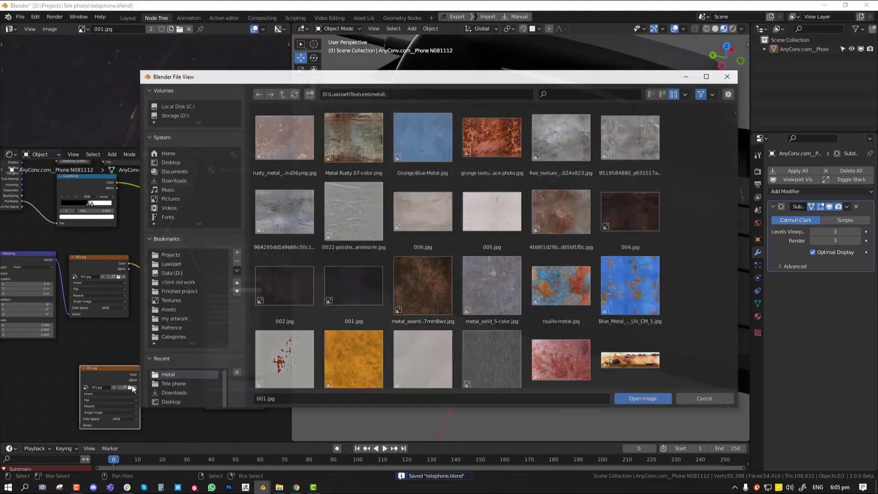
pyautogui.click(171, 301)
pyautogui.doubleClick(488, 220)
pyautogui.scroll(-5, 355, 248)
pyautogui.doubleClick(353, 279)
pyautogui.moveTo(140, 374); pyautogui.dragTo(204, 323)
pyautogui.moveTo(169, 352); pyautogui.dragTo(171, 352, button='middle')
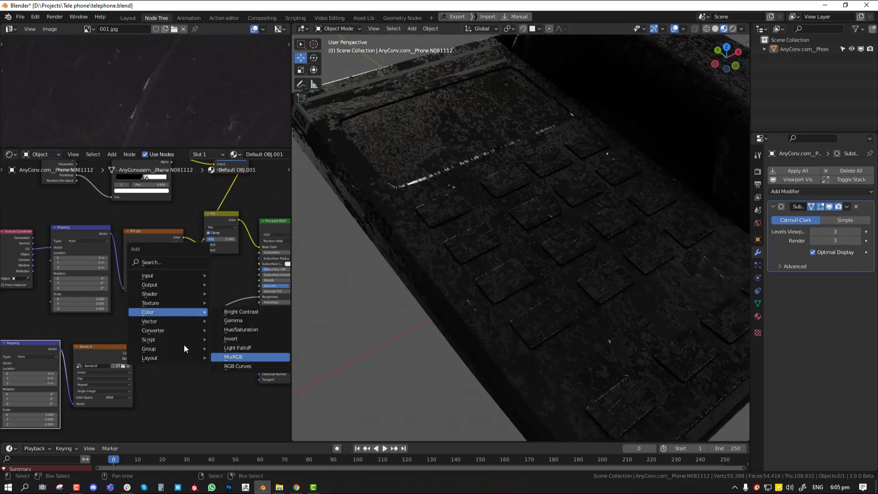
# - Insert a MixRGB node (factor 0.975) and a Multiply node (value 2) between Barrels.tif and Roughness, and adjust the mix's second color
pyautogui.moveTo(186, 330)
pyautogui.click(239, 402)
pyautogui.click(218, 328)
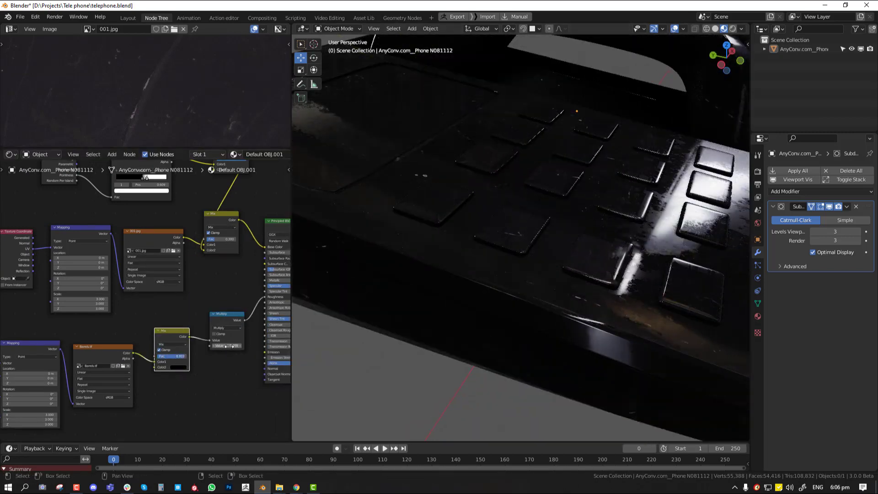
pyautogui.click(177, 366)
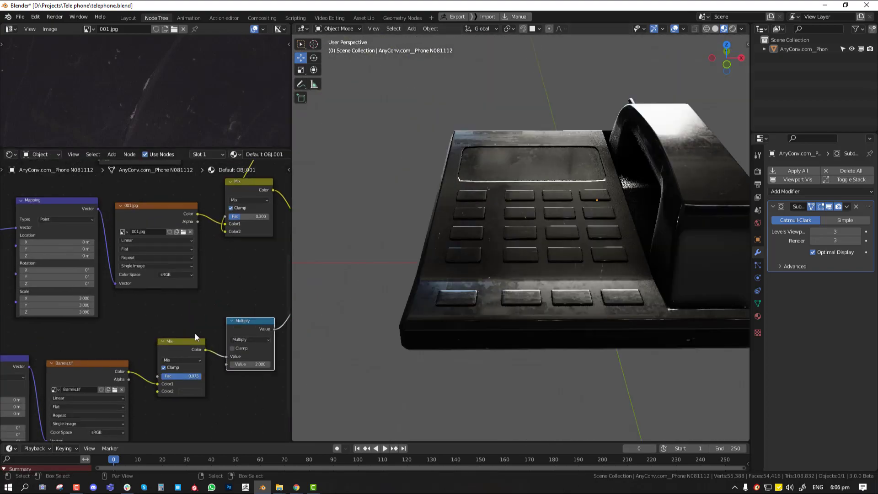
pyautogui.click(185, 386)
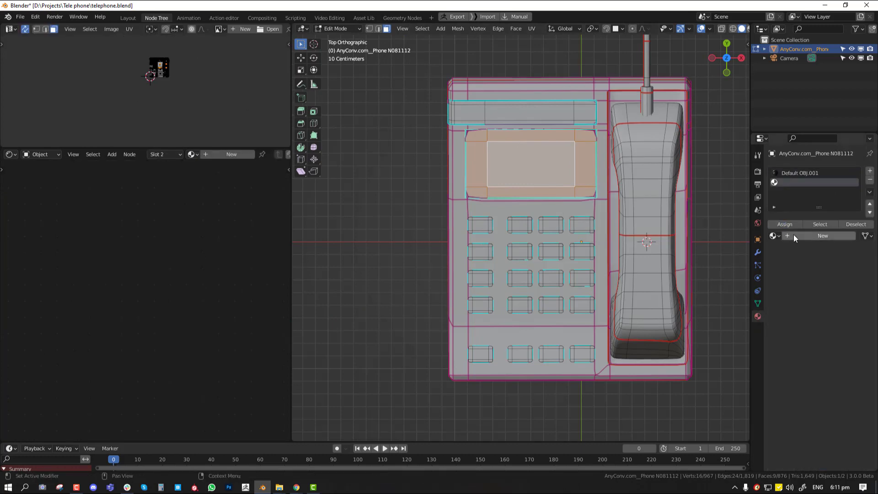
# - Create a material for the telephone's display faces and fit their UVs to the screen area of the BlackBerry image
pyautogui.click(793, 235)
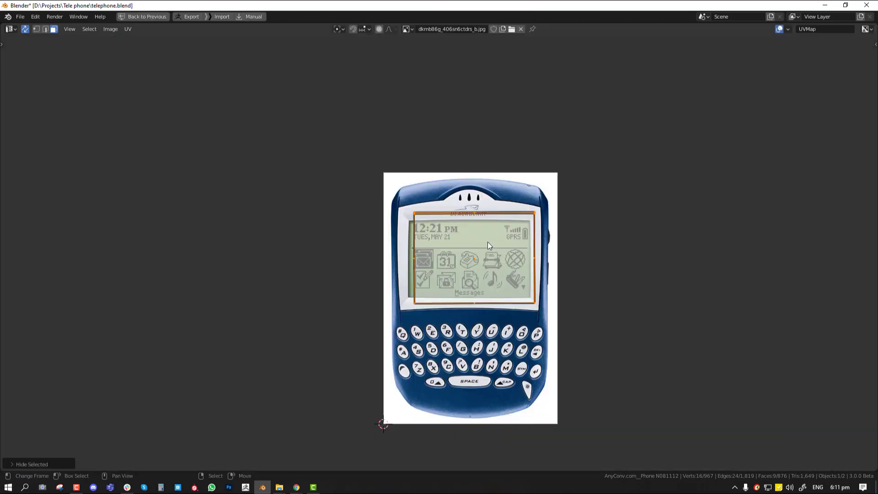
pyautogui.scroll(3, 487, 242)
pyautogui.press('g')
pyautogui.click(562, 321)
pyautogui.press('s')
pyautogui.click(552, 313)
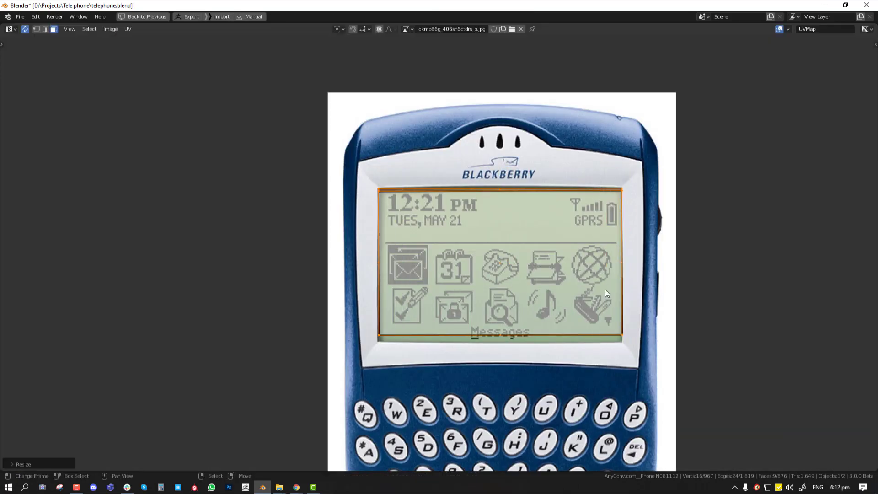
pyautogui.moveTo(604, 289); pyautogui.dragTo(578, 277, button='middle')
pyautogui.moveTo(336, 306); pyautogui.dragTo(612, 338)
pyautogui.press('g')
pyautogui.press('y')
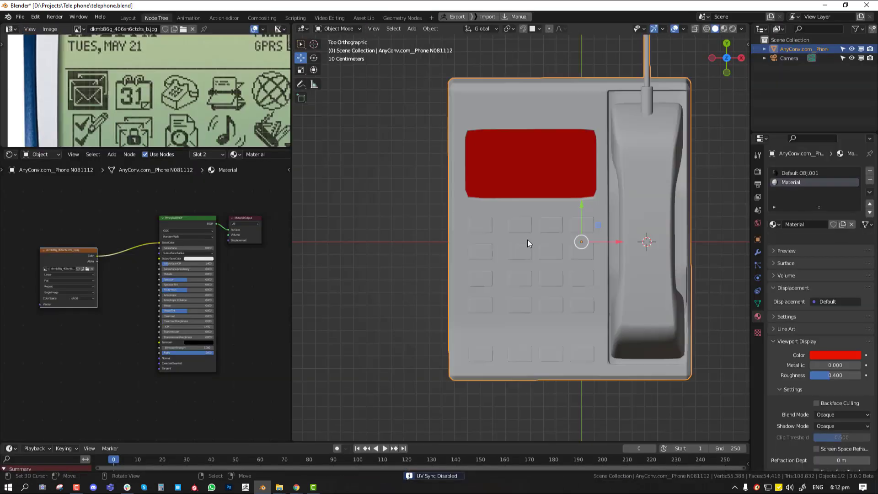
# - Preview the display in rendered shading, rescale its UVs uniformly and along X, and return the viewport to solid shading
pyautogui.moveTo(527, 239); pyautogui.dragTo(486, 234, button='middle')
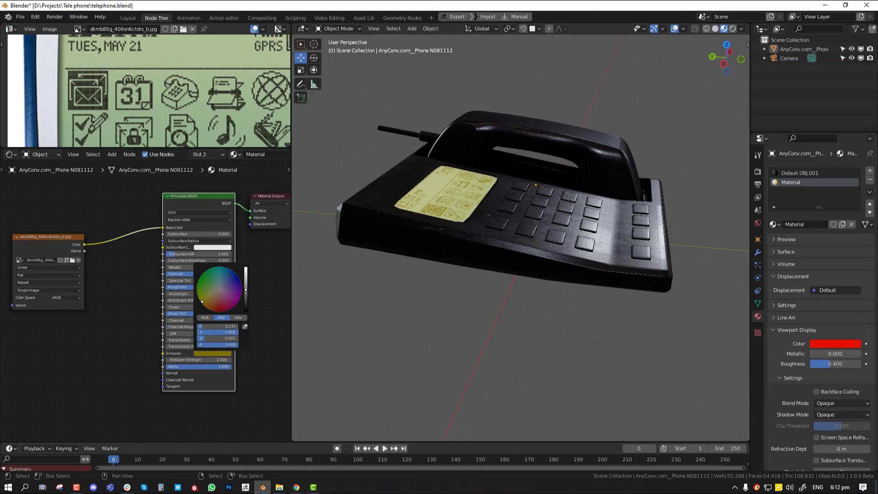
pyautogui.click(732, 28)
pyautogui.moveTo(608, 237)
pyautogui.mouseDown(button='middle')
pyautogui.moveTo(537, 213)
pyautogui.moveTo(550, 262)
pyautogui.moveTo(563, 244)
pyautogui.mouseUp(button='middle')
pyautogui.press('Tab')
pyautogui.scroll(-4, 183, 100)
pyautogui.press('s')
pyautogui.click(233, 124)
pyautogui.press('s')
pyautogui.press('x')
pyautogui.click(261, 124)
pyautogui.press('Tab')
pyautogui.click(704, 28)
pyautogui.scroll(-3, 593, 247)
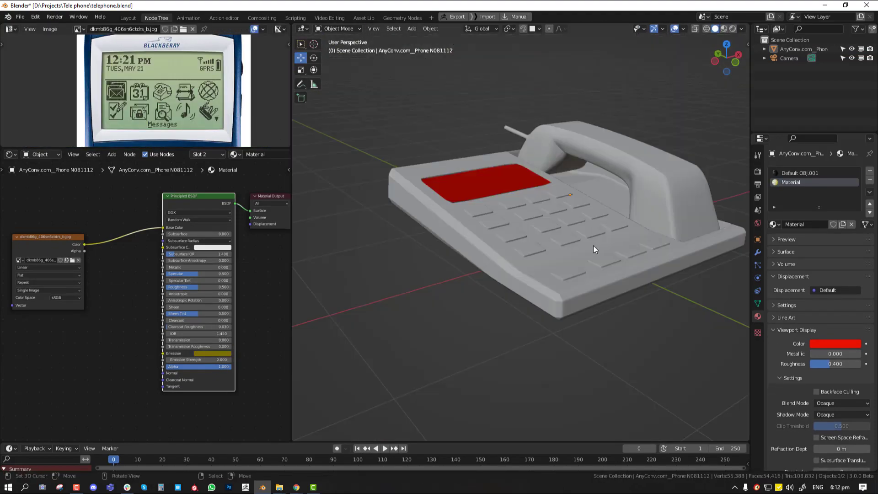
# - Save the telephone file and render a test image of the textured display
pyautogui.hotkey('ctrl', 's')
pyautogui.press('F12')
pyautogui.press('Escape')
# - Set the pointiness ColorRamp's stop in the Default OBJ.001 material to 0.568, save the file and render the telephone
pyautogui.click(580, 256)
pyautogui.click(800, 173)
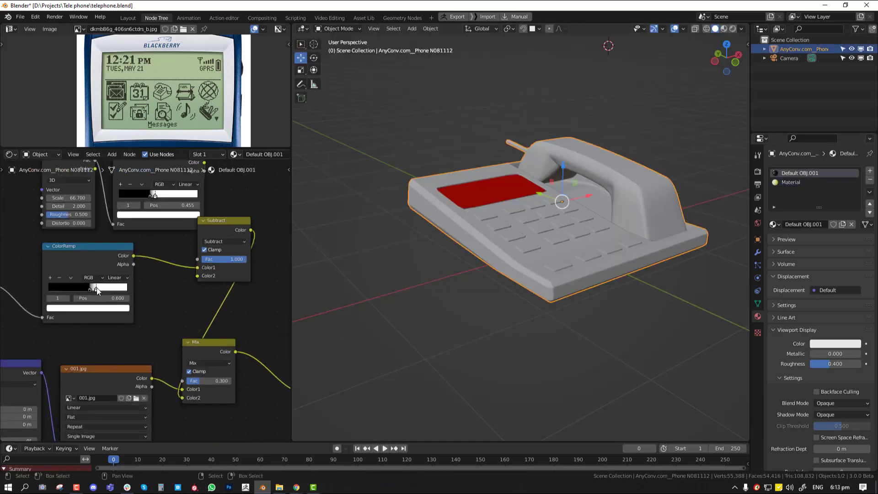
pyautogui.hotkey('ctrl', 's')
pyautogui.press('F12')
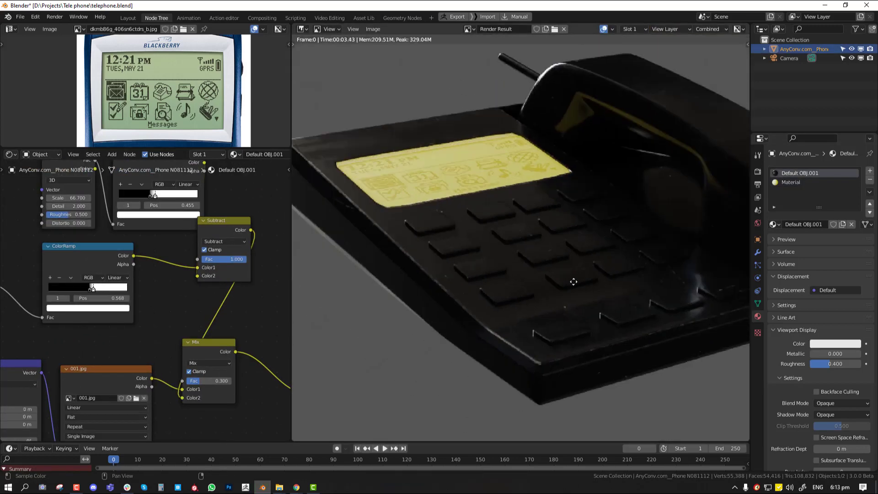
pyautogui.scroll(4, 568, 284)
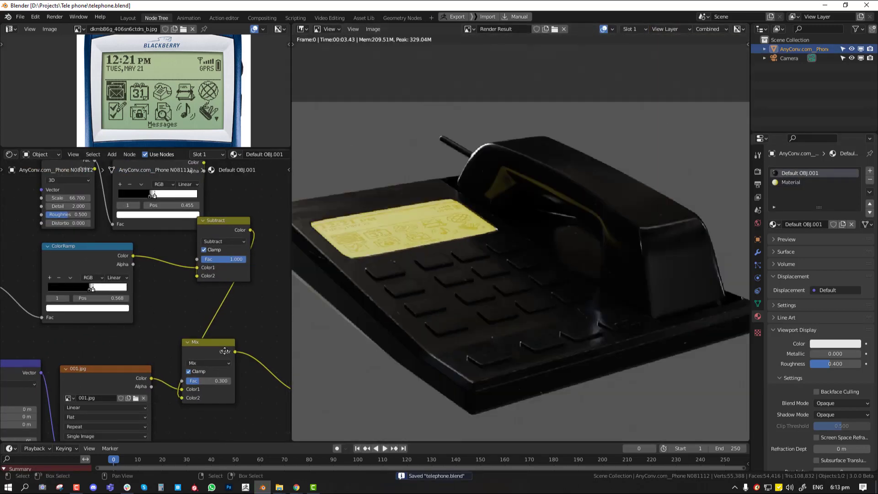
# - Set the factor of the Mix node after Barrels.tif to 0.95, re-render the telephone and save the file
pyautogui.keyDown('shift'); pyautogui.scroll(-5, 188, 358); pyautogui.keyUp('shift')
pyautogui.scroll(2, 183, 358)
pyautogui.doubleClick(163, 356)
pyautogui.write('0.95')
pyautogui.press('Return')
pyautogui.press('F12')
pyautogui.scroll(-1, 588, 250)
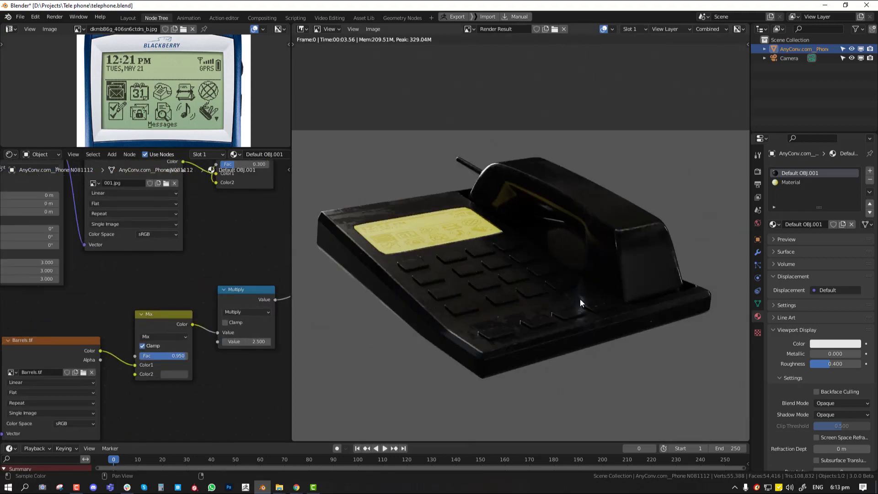
pyautogui.hotkey('ctrl', 's')
pyautogui.scroll(1, 590, 311)
# - In Photoshop, add a drop shadow to the ransom-note lettering layer with 46% opacity, 3 px distance and 1 px size
pyautogui.click(229, 487)
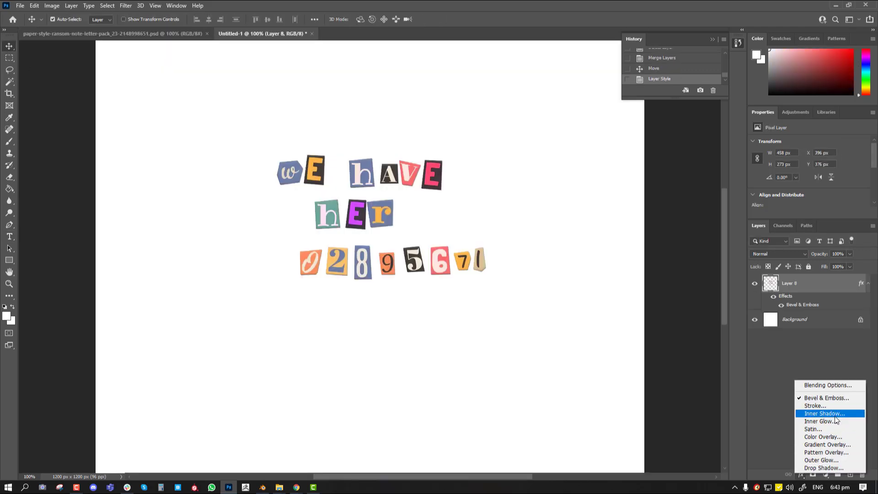
pyautogui.click(818, 416)
pyautogui.moveTo(320, 255); pyautogui.dragTo(547, 185)
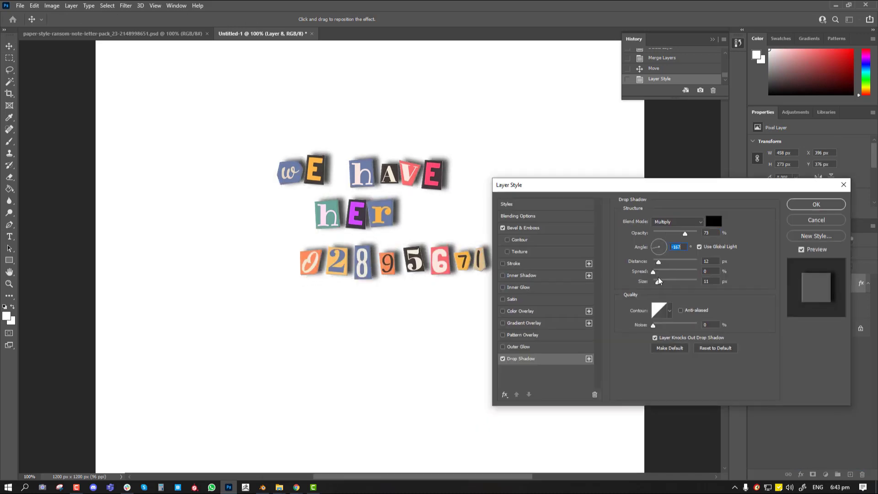
pyautogui.moveTo(685, 234); pyautogui.dragTo(673, 235)
pyautogui.moveTo(658, 282); pyautogui.dragTo(654, 283)
pyautogui.moveTo(658, 263); pyautogui.dragTo(654, 262)
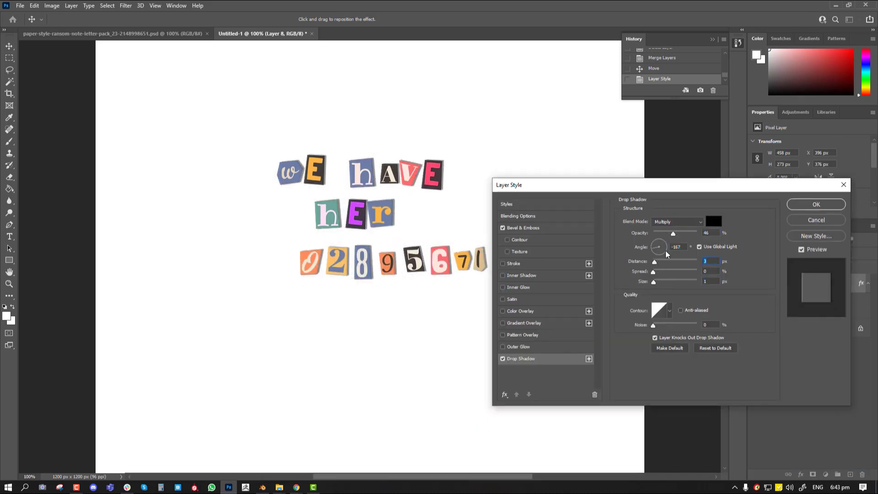
pyautogui.click(815, 205)
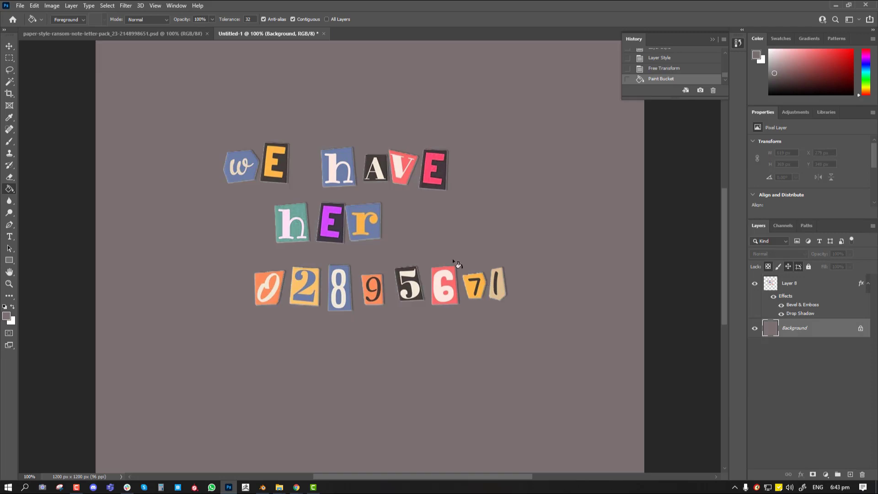
pyautogui.keyDown('alt'); pyautogui.scroll(-2, 563, 274); pyautogui.keyUp('alt')
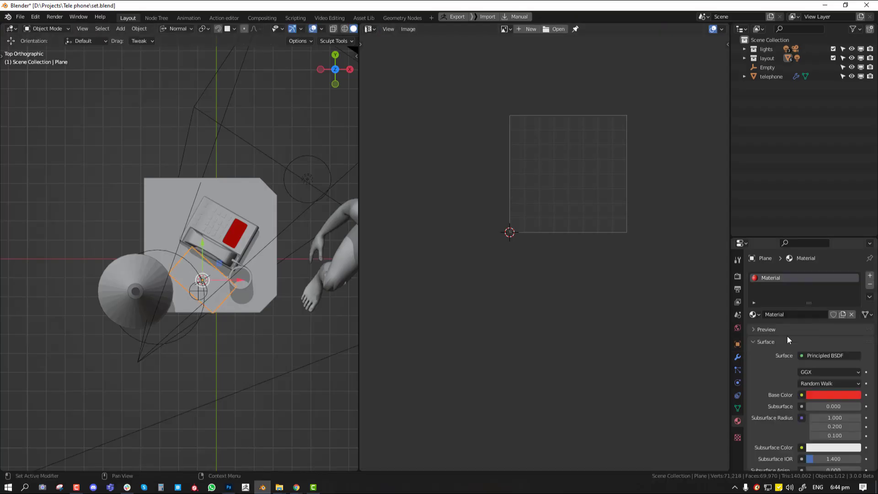
# - Use da.psd as the paper plane's base color texture in Blender, show it in the image editor, and save set.blend
pyautogui.click(801, 394)
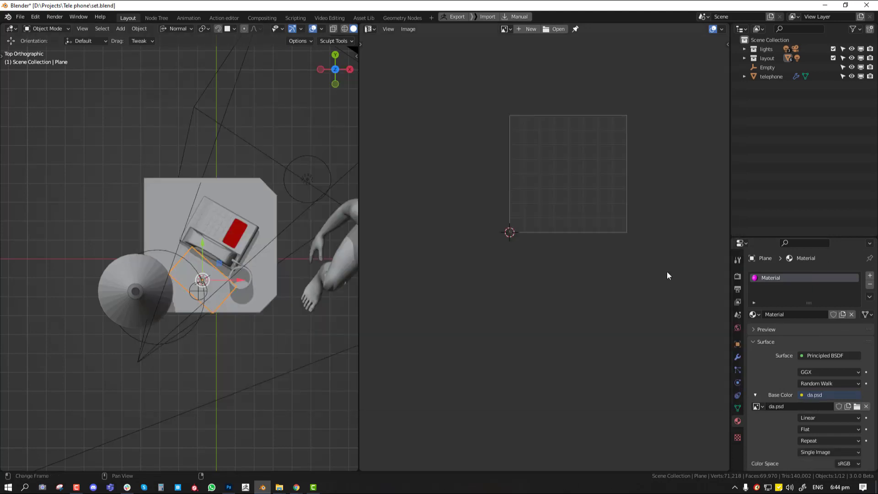
pyautogui.press('Tab')
pyautogui.click(583, 31)
pyautogui.click(621, 43)
pyautogui.press('Tab')
pyautogui.press('z')
pyautogui.moveTo(257, 271); pyautogui.dragTo(260, 276, button='middle')
pyautogui.hotkey('ctrl', 's')
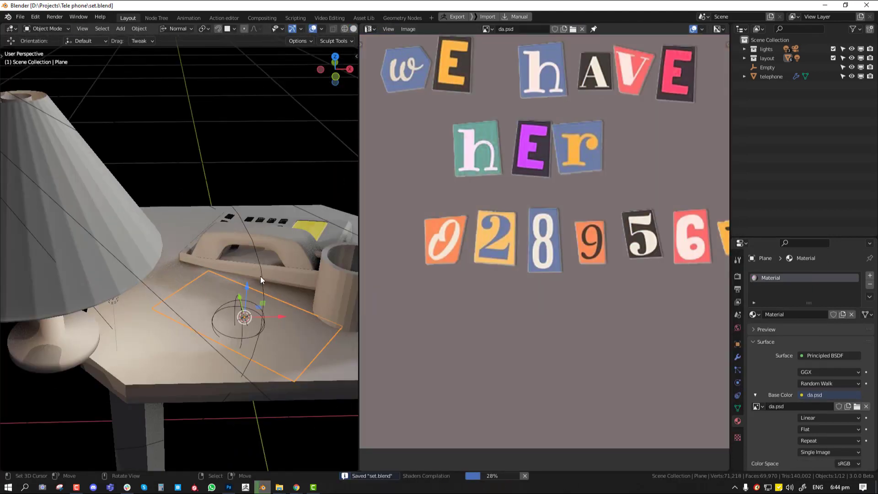
# - Rotate the paper plane 180° about its local Z axis while looking through the camera
pyautogui.press('KP_0')
pyautogui.scroll(-1, 257, 297)
pyautogui.scroll(-3, 612, 231)
pyautogui.scroll(-2, 614, 234)
pyautogui.press('r')
pyautogui.press('z')
pyautogui.press('z')
pyautogui.press('1')
pyautogui.press('8')
pyautogui.press('0')
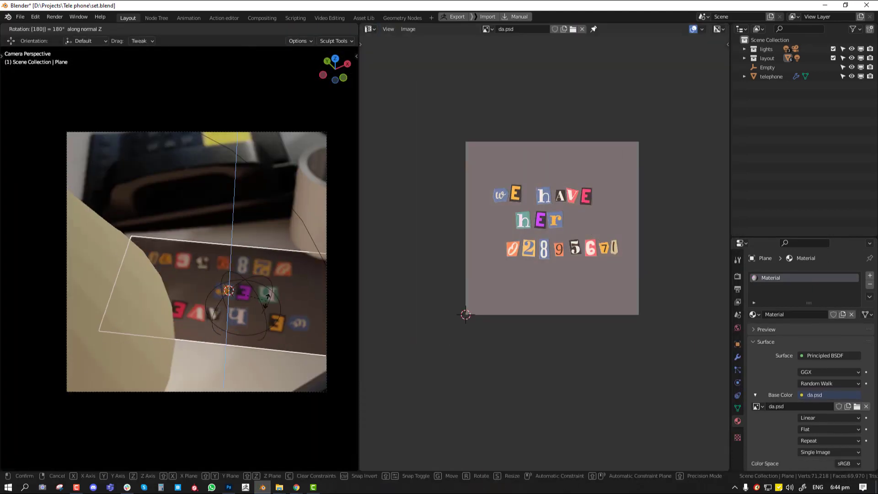
pyautogui.click(291, 328)
# - Reposition the Empty near the paper note and enlarge the 3D viewport over the image editor, back in camera view
pyautogui.rightClick(274, 320)
pyautogui.press('g')
pyautogui.moveTo(233, 274); pyautogui.dragTo(256, 260, button='middle')
pyautogui.press('g')
pyautogui.click(182, 300)
pyautogui.moveTo(358, 469); pyautogui.dragTo(412, 439)
pyautogui.press('KP_0')
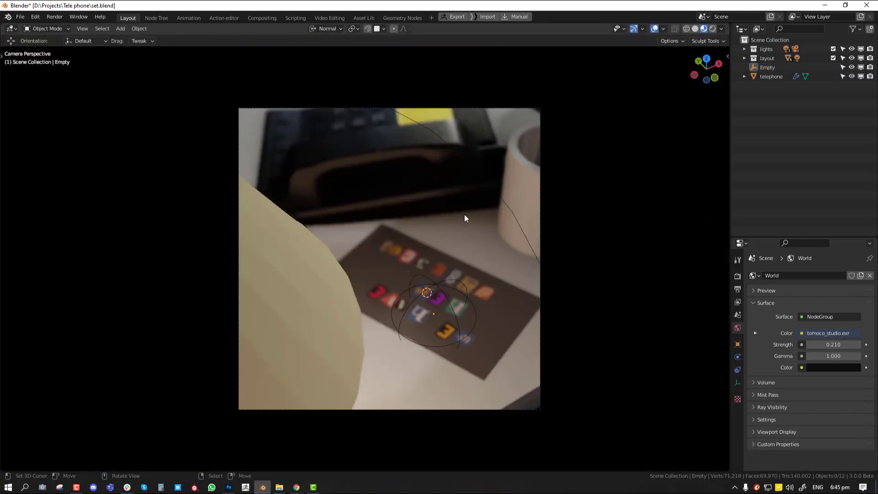
# - Set the camera's depth-of-field F-stop to 12
pyautogui.doubleClick(836, 444)
pyautogui.write('12')
pyautogui.press('Return')
pyautogui.scroll(-1, 836, 443)
# - Set the emission strength of the telephone's display material to 5
pyautogui.click(695, 29)
pyautogui.rightClick(375, 160)
pyautogui.click(737, 421)
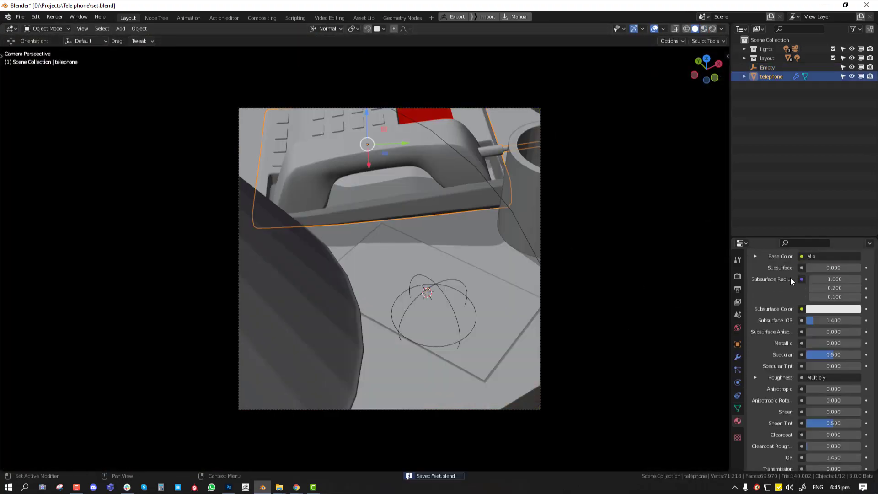
pyautogui.moveTo(807, 237); pyautogui.dragTo(807, 102)
pyautogui.scroll(-6, 819, 358)
pyautogui.doubleClick(833, 377)
pyautogui.write('5')
pyautogui.press('Return')
# - Render the camera view and inspect the brighter display and the paper note
pyautogui.press('F12')
pyautogui.scroll(-2, 521, 260)
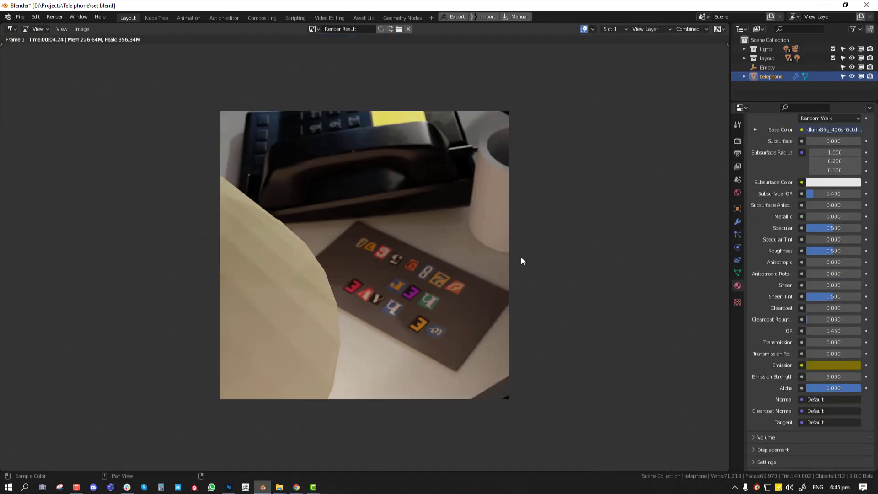
pyautogui.scroll(1, 496, 228)
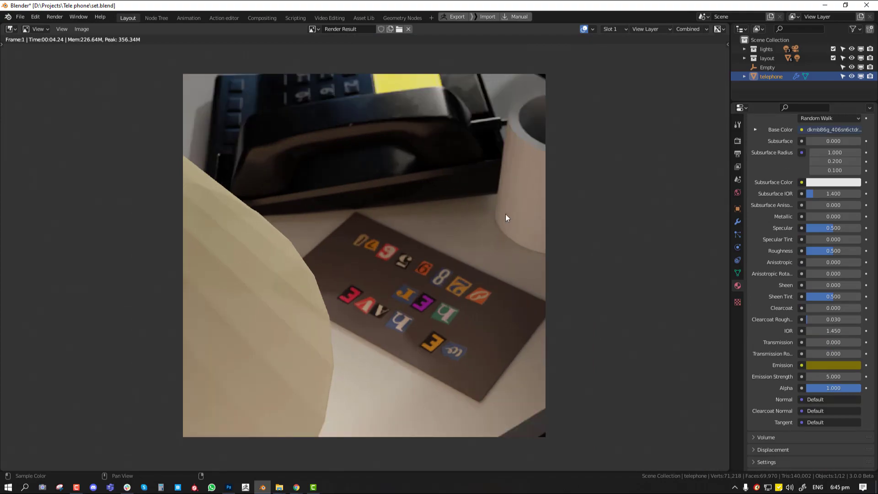
pyautogui.press('Escape')
# - Show the paper note's material in the Node Tree workspace with material preview shading and lower its Specular value
pyautogui.click(420, 267)
pyautogui.click(157, 18)
pyautogui.press('z')
pyautogui.click(510, 172)
pyautogui.moveTo(92, 352); pyautogui.dragTo(206, 277, button='middle')
pyautogui.scroll(3, 206, 279)
pyautogui.moveTo(210, 281); pyautogui.dragTo(188, 281)
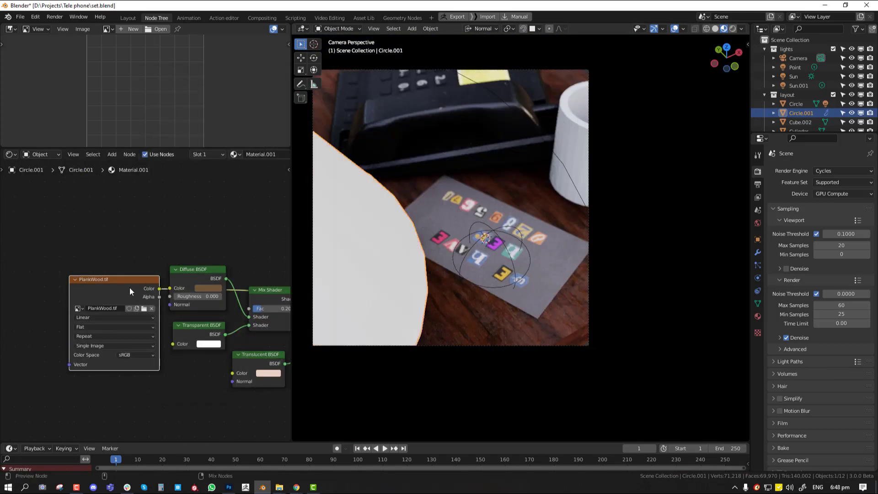
# - Drive the lamp shade's Diffuse color with a Mix node using PlankWood.tif as factor, and tune its second color to dark olive-brown
pyautogui.press('u')
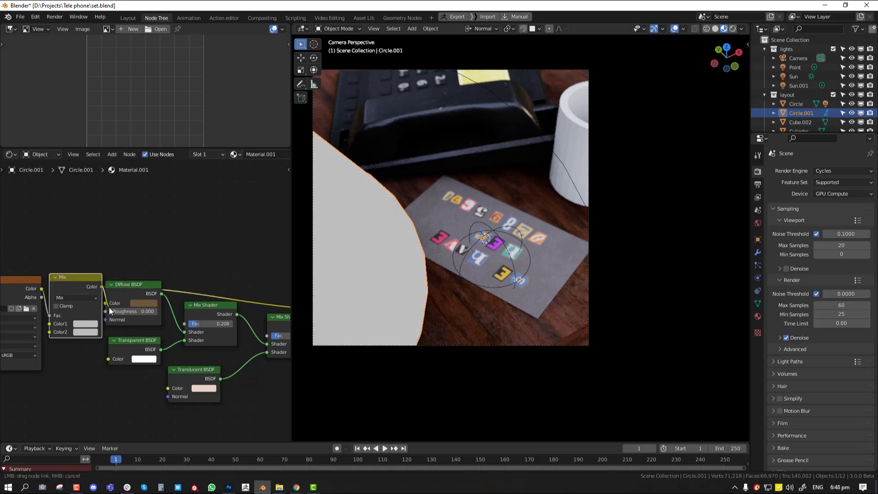
pyautogui.moveTo(109, 306); pyautogui.dragTo(110, 292)
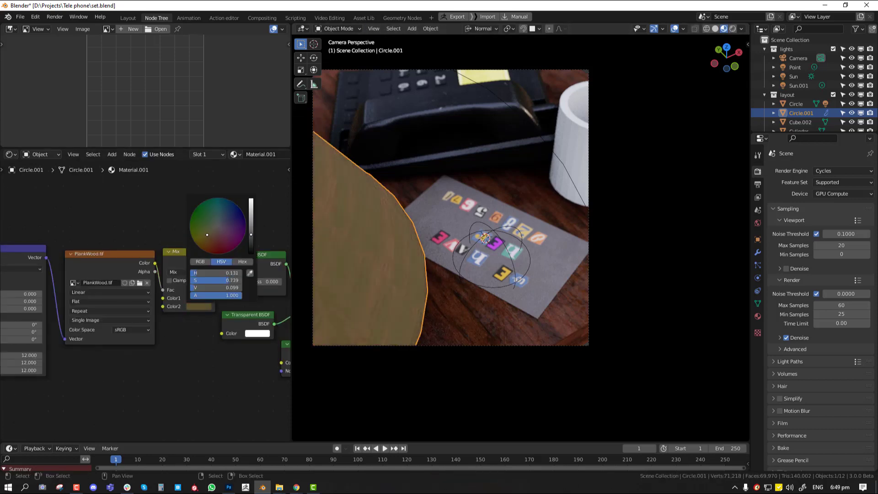
pyautogui.moveTo(207, 234); pyautogui.dragTo(209, 235)
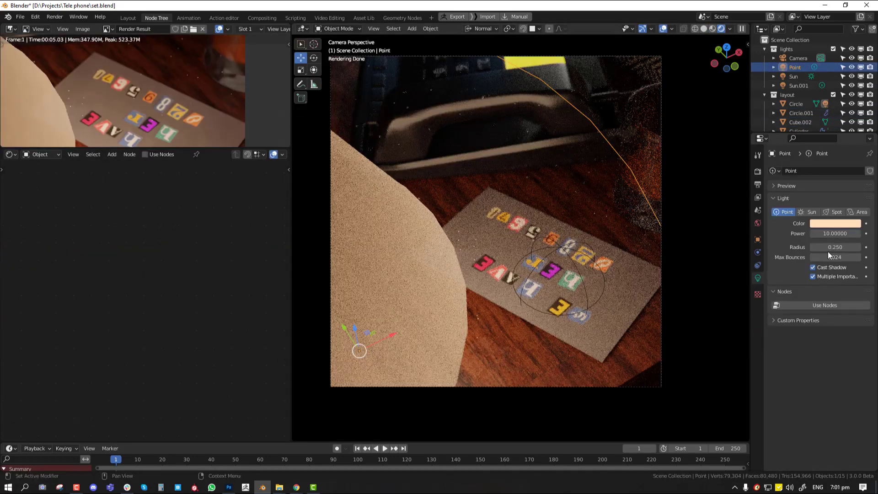
# - Slightly increase the power of the Point light inside the lamp and clear the selection
pyautogui.moveTo(829, 234); pyautogui.dragTo(832, 234)
pyautogui.hotkey('alt', 'a')
pyautogui.scroll(-2, 662, 303)
pyautogui.keyDown('shift'); pyautogui.moveTo(603, 256); pyautogui.dragTo(542, 259, button='middle'); pyautogui.keyUp('shift')
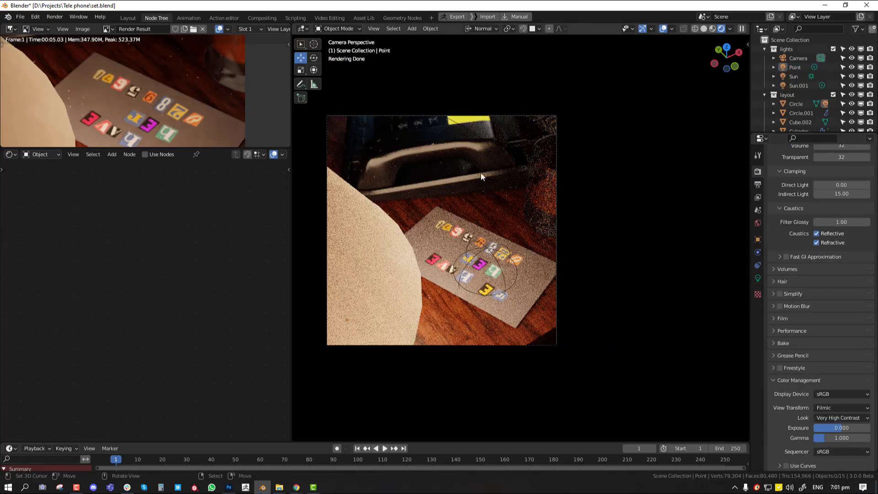
# - Shift the telephone display's emission color to a warmer orange-brown with RGB 0.203, 0.107, 0.011, and clear the selection
pyautogui.rightClick(434, 146)
pyautogui.moveTo(248, 304); pyautogui.dragTo(227, 325)
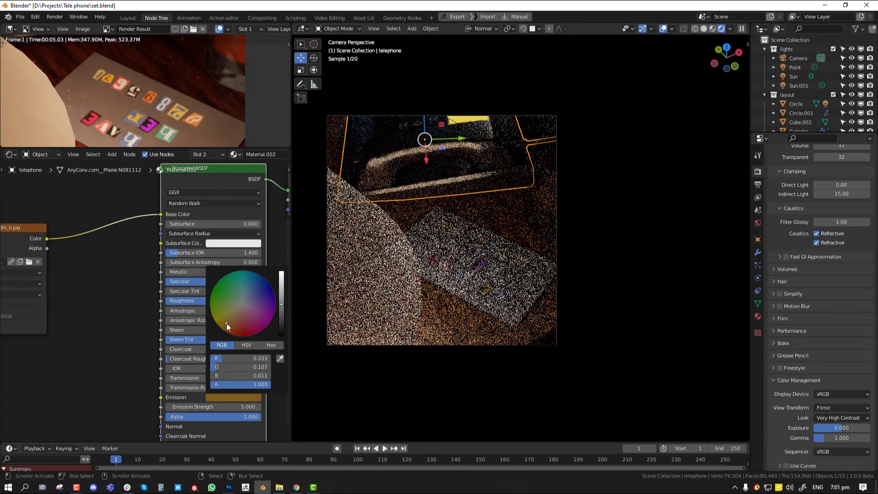
pyautogui.hotkey('alt', 'a')
pyautogui.scroll(-1, 613, 319)
pyautogui.scroll(1, 613, 319)
# - Rotate the paper note about its Z axis until its message reads upright in the camera view
pyautogui.rightClick(512, 288)
pyautogui.press('r')
pyautogui.press('z')
pyautogui.click(535, 285)
pyautogui.press('r')
pyautogui.press('z')
pyautogui.click(536, 282)
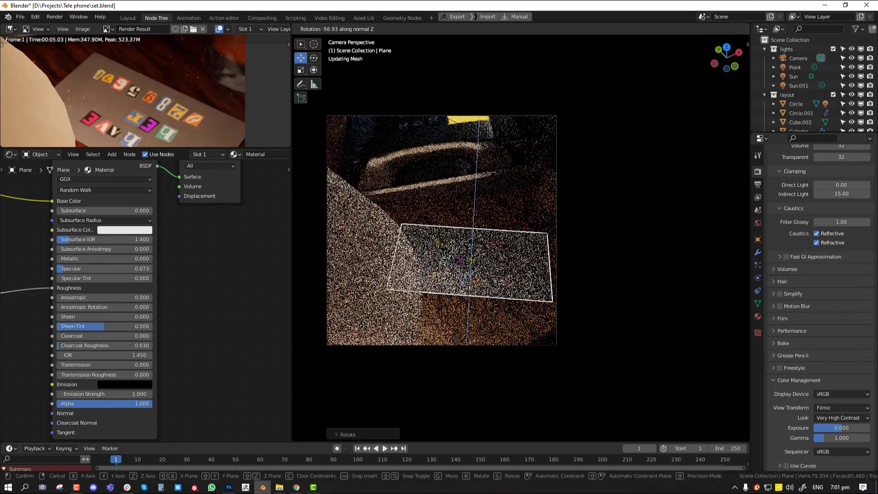
# - Save set.blend and render the camera view to check the reoriented note
pyautogui.hotkey('ctrl', 's')
pyautogui.press('F12')
pyautogui.scroll(1, 471, 268)
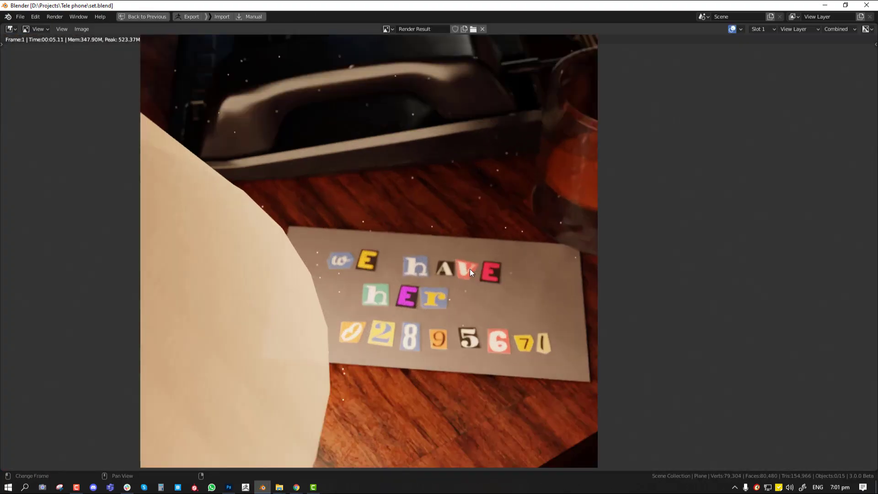
pyautogui.scroll(-3, 471, 274)
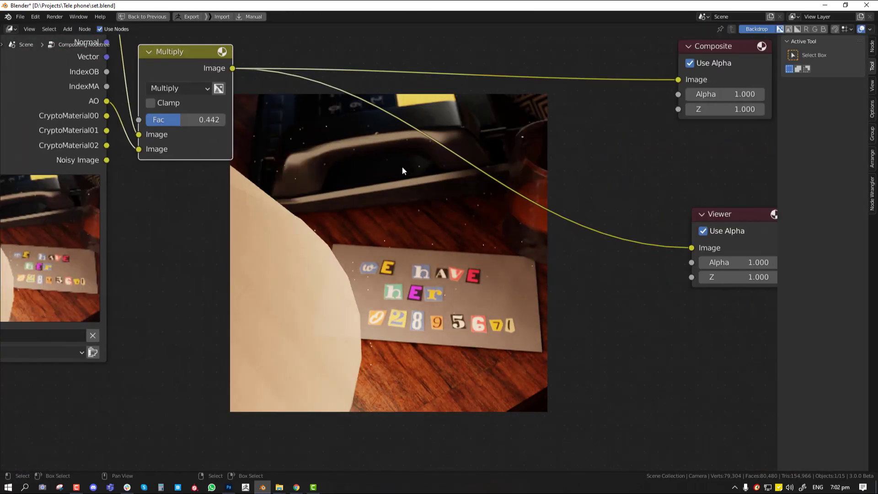
# - Add a Fog Glow Glare node between the Multiply and Viewer nodes, with its threshold at 0.4
pyautogui.hotkey('shift', 'a')
pyautogui.moveTo(537, 177)
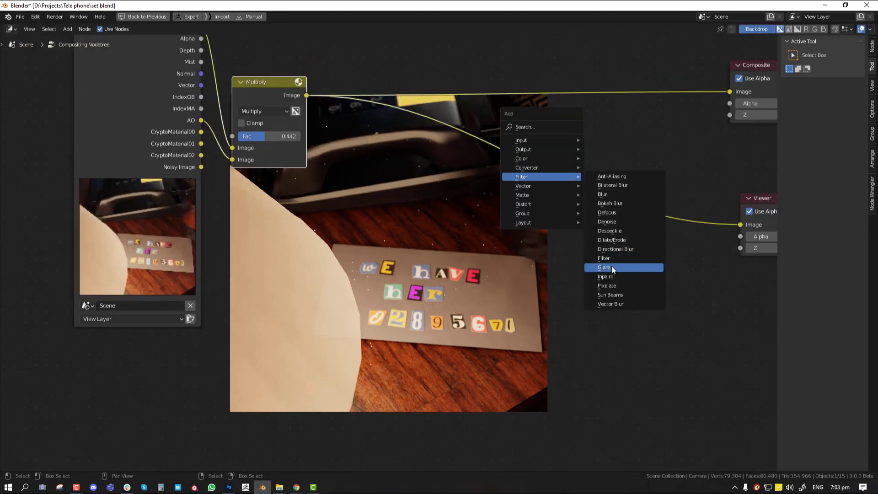
pyautogui.click(603, 267)
pyautogui.click(526, 167)
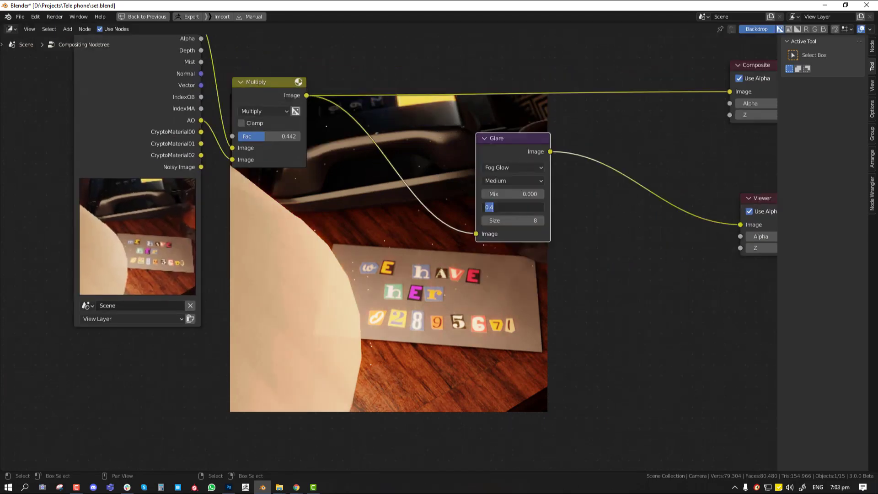
pyautogui.write('0.2')
pyautogui.press('Return')
pyautogui.moveTo(532, 212); pyautogui.dragTo(536, 193, button='middle')
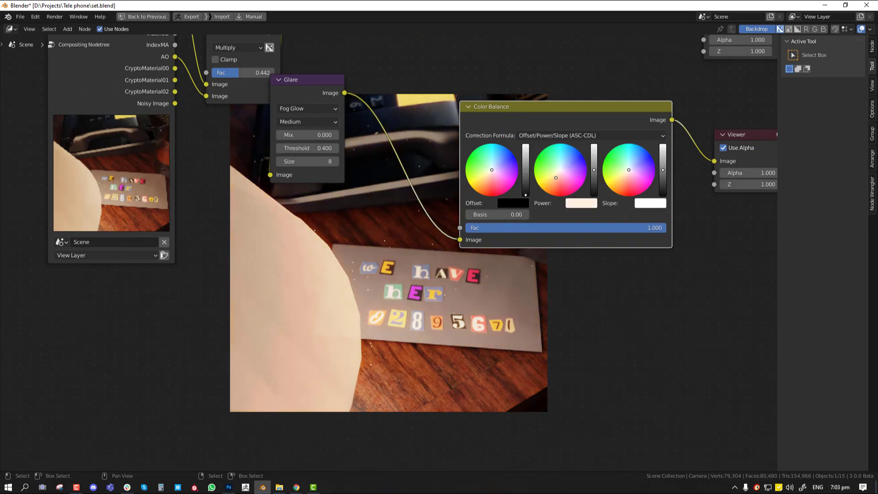
# - Slightly raise the power brightness of the Color Balance node placed between Glare and Viewer
pyautogui.moveTo(594, 170); pyautogui.dragTo(594, 167)
pyautogui.moveTo(617, 220); pyautogui.dragTo(548, 126, button='middle')
pyautogui.moveTo(594, 74); pyautogui.dragTo(594, 67)
# - Reposition the Glare node, set its quality to High, compare its glare types and keep Fog Glow
pyautogui.moveTo(233, 36); pyautogui.dragTo(409, 123, button='middle')
pyautogui.moveTo(410, 74); pyautogui.dragTo(448, 54)
pyautogui.click(449, 84)
pyautogui.click(448, 130)
pyautogui.moveTo(447, 130); pyautogui.dragTo(473, 113, button='middle')
pyautogui.click(472, 68)
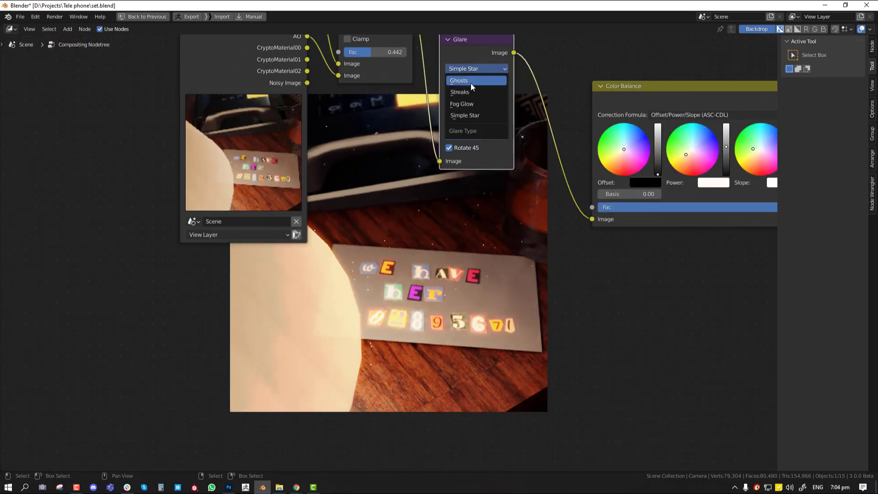
pyautogui.click(470, 104)
# - Add a Cryptomatte node fed by the rendered image and preview its output to isolate the Material.004 matte
pyautogui.moveTo(516, 221); pyautogui.dragTo(485, 124, button='middle')
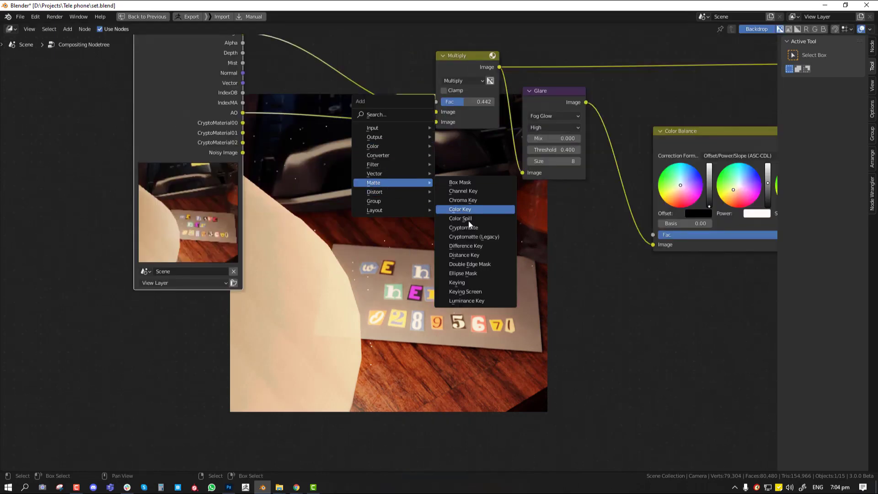
pyautogui.click(467, 228)
pyautogui.click(368, 187)
pyautogui.moveTo(236, 54); pyautogui.dragTo(362, 309)
pyautogui.moveTo(464, 241); pyautogui.dragTo(386, 241)
pyautogui.keyDown('ctrl'); pyautogui.keyDown('shift'); pyautogui.click(385, 241); pyautogui.keyUp('shift'); pyautogui.keyUp('ctrl')
pyautogui.keyDown('ctrl'); pyautogui.keyDown('shift'); pyautogui.click(385, 241); pyautogui.keyUp('shift'); pyautogui.keyUp('ctrl')
pyautogui.moveTo(386, 247); pyautogui.dragTo(382, 177, button='middle')
pyautogui.hotkey('ctrl', 'x')
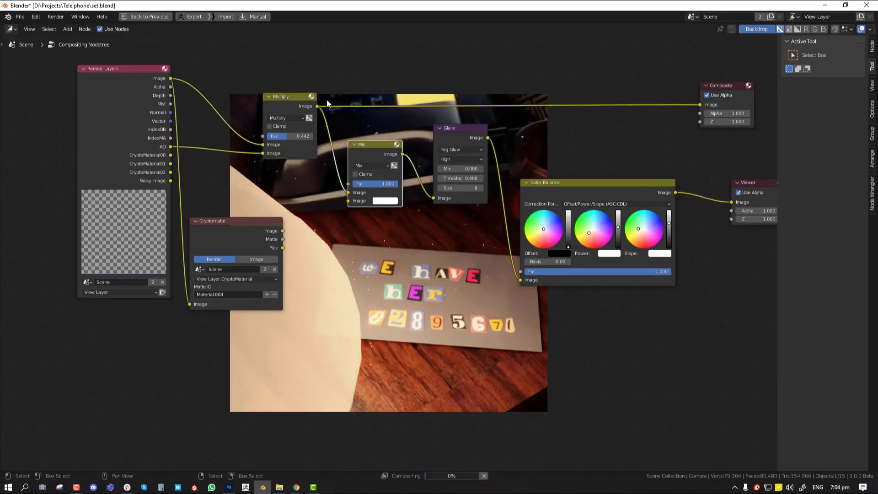
# - Link Multiply to the Mix node's second image and the Cryptomatte matte to its factor, and mute the Mix node
pyautogui.moveTo(317, 106); pyautogui.dragTo(348, 201)
pyautogui.moveTo(283, 239); pyautogui.dragTo(349, 184)
pyautogui.moveTo(375, 153); pyautogui.dragTo(380, 122, button='middle')
pyautogui.press('m')
# - Preview the Multiply and Glare outputs and fine-tune the Color Balance slope tint
pyautogui.keyDown('ctrl'); pyautogui.keyDown('shift'); pyautogui.click(302, 76); pyautogui.keyUp('shift'); pyautogui.keyUp('ctrl')
pyautogui.keyDown('ctrl'); pyautogui.keyDown('shift'); pyautogui.click(464, 98); pyautogui.keyUp('shift'); pyautogui.keyUp('ctrl')
pyautogui.moveTo(568, 167); pyautogui.dragTo(522, 157, button='middle')
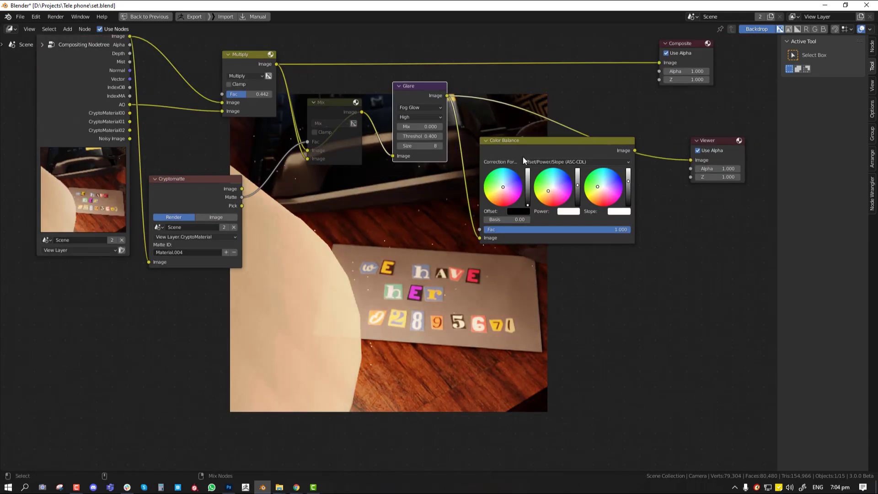
pyautogui.moveTo(557, 192); pyautogui.dragTo(602, 140, button='middle')
pyautogui.click(610, 97)
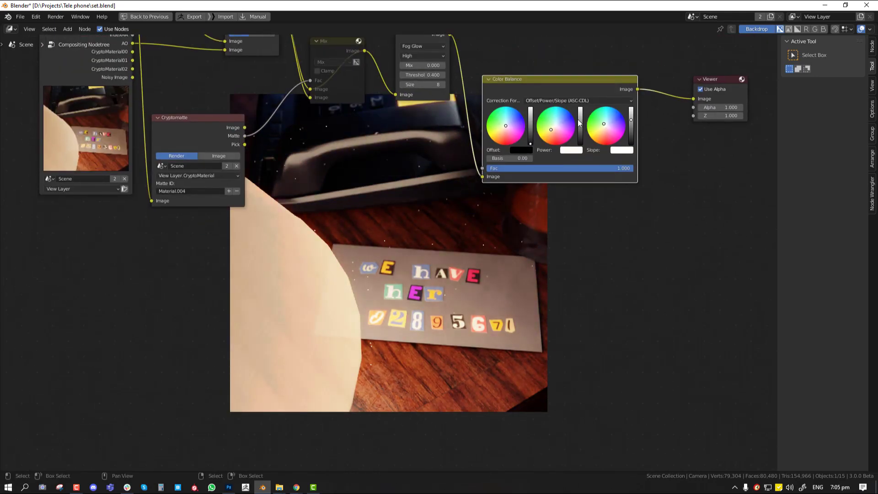
# - Insert a Sharpen filter between Color Balance and Viewer with a factor of 0.2
pyautogui.moveTo(737, 118); pyautogui.dragTo(432, 138, button='middle')
pyautogui.hotkey('shift', 'a')
pyautogui.moveTo(426, 139)
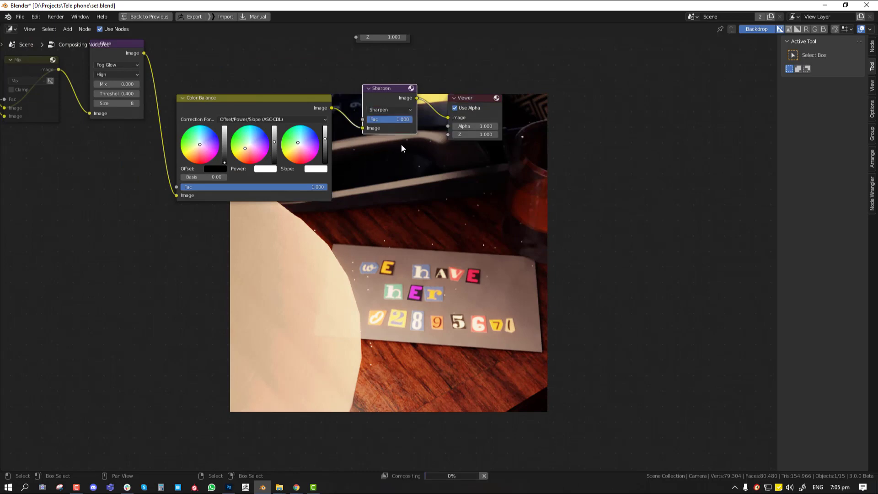
pyautogui.doubleClick(390, 119)
pyautogui.write('0.2')
pyautogui.press('Return')
# - Try a black-and-white grading node and an RGB Curves node between Color Balance and Sharpen, adjusting the curve
pyautogui.moveTo(462, 181); pyautogui.dragTo(465, 114, button='middle')
pyautogui.hotkey('shift', 'a')
pyautogui.click(484, 230)
pyautogui.hotkey('shift', 'a')
pyautogui.moveTo(308, 92)
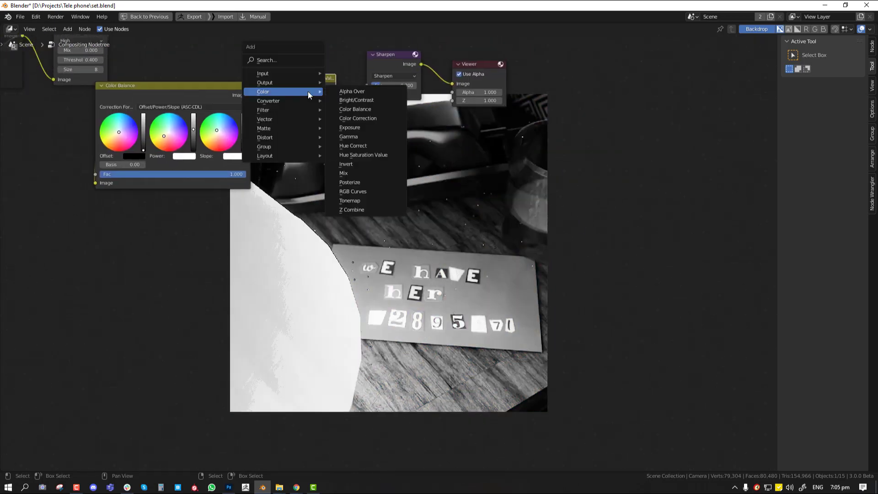
pyautogui.click(353, 192)
pyautogui.click(274, 57)
pyautogui.click(298, 94)
pyautogui.moveTo(321, 131); pyautogui.dragTo(323, 145)
# - Delete both trial grading nodes while keeping Color Balance connected to Sharpen
pyautogui.scroll(-3, 422, 218)
pyautogui.moveTo(422, 218); pyautogui.dragTo(401, 225, button='middle')
pyautogui.hotkey('ctrl', 'x')
pyautogui.click(408, 127)
pyautogui.hotkey('ctrl', 'x')
# - Move the Composite node beside the Viewer, link the Sharpen output to Composite, and save set.blend
pyautogui.hotkey('ctrl', 's')
pyautogui.moveTo(437, 160); pyautogui.dragTo(473, 319, button='middle')
pyautogui.moveTo(546, 199); pyautogui.dragTo(424, 231)
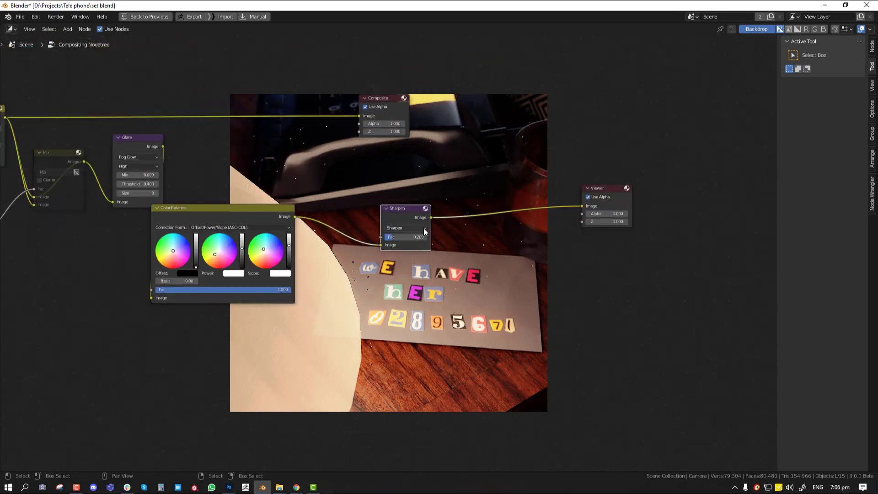
pyautogui.scroll(2, 424, 233)
pyautogui.moveTo(396, 73); pyautogui.dragTo(645, 95)
pyautogui.moveTo(437, 211); pyautogui.dragTo(604, 116)
pyautogui.moveTo(574, 221); pyautogui.dragTo(573, 170, button='middle')
pyautogui.hotkey('ctrl', 's')
# - Leave the maximized compositor, display the Render Result image, save set.blend and return to the camera viewport
pyautogui.scroll(-4, 393, 155)
pyautogui.click(156, 20)
pyautogui.click(158, 19)
pyautogui.hotkey('shift', 'F10')
pyautogui.click(470, 30)
pyautogui.click(517, 121)
pyautogui.hotkey('ctrl', 's')
pyautogui.hotkey('shift', 'F5')
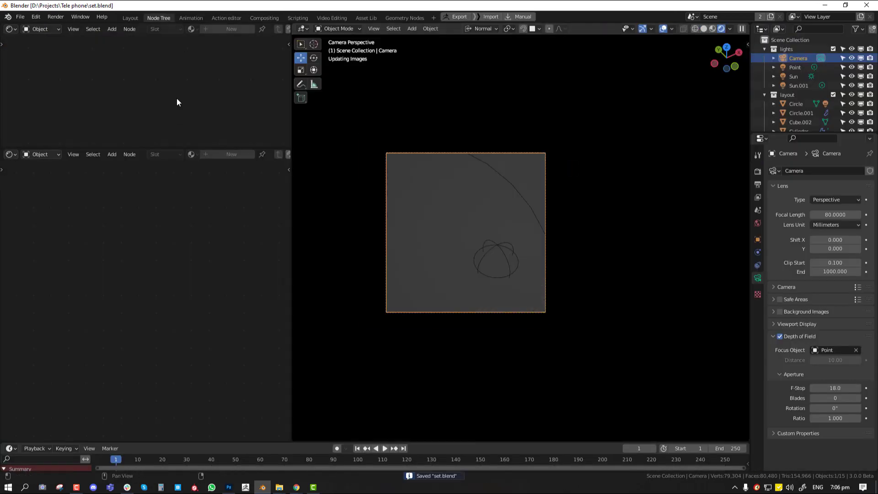
# - Switch the empty upper node editor to a 3D viewport and add an Area light to the scene
pyautogui.hotkey('shift', 'F5')
pyautogui.hotkey('shift', 'a')
pyautogui.click(259, 239)
pyautogui.moveTo(219, 141); pyautogui.dragTo(241, 133, button='middle')
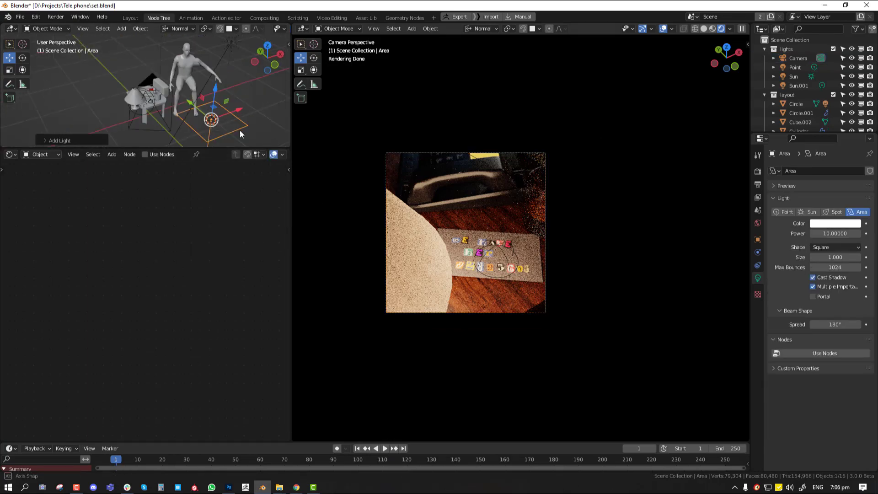
# - Rotate the Area light 90° about Y, move it beside the table, and check its placement from the camera view
pyautogui.press('r')
pyautogui.press('y')
pyautogui.press('9')
pyautogui.press('0')
pyautogui.press('Return')
pyautogui.press('g')
pyautogui.click(205, 110)
pyautogui.hotkey('ctrl', 'space')
pyautogui.press('KP_0')
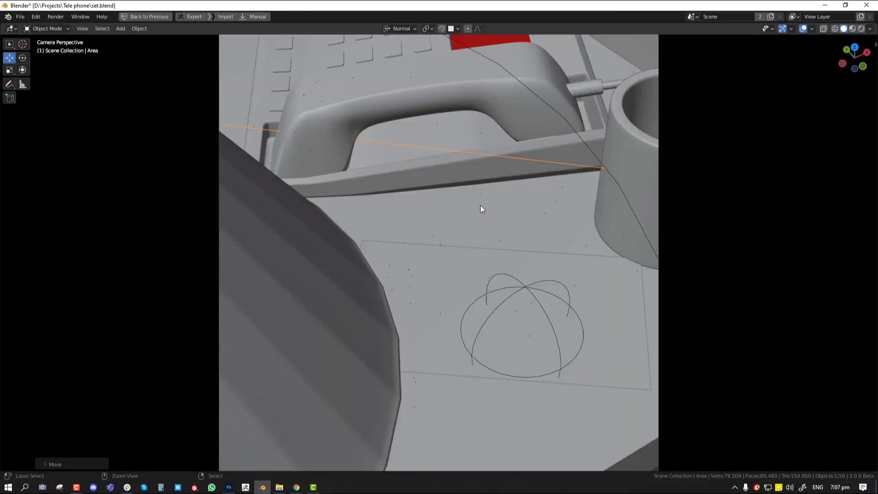
pyautogui.moveTo(482, 210); pyautogui.dragTo(496, 213, button='middle')
pyautogui.hotkey('ctrl', 'space')
# - Select the lampshade and set the factor of the Mix Shader feeding in its Translucent BSDF to 0.1
pyautogui.scroll(2, 521, 238)
pyautogui.rightClick(387, 270)
pyautogui.doubleClick(204, 249)
pyautogui.write('0.1')
pyautogui.press('Return')
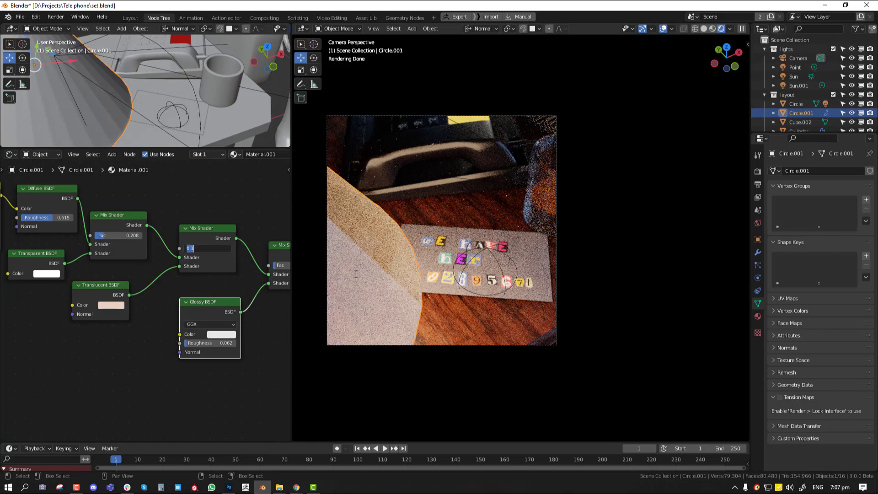
# - Darken the color of the lampshade's Translucent BSDF to a muted pinkish brown
pyautogui.moveTo(183, 274); pyautogui.dragTo(203, 265, button='middle')
pyautogui.click(131, 296)
pyautogui.scroll(-2, 521, 241)
# - Save set.blend and render the camera view to check the Area light and the lampshade material
pyautogui.press('z')
pyautogui.hotkey('ctrl', 's')
pyautogui.press('F12')
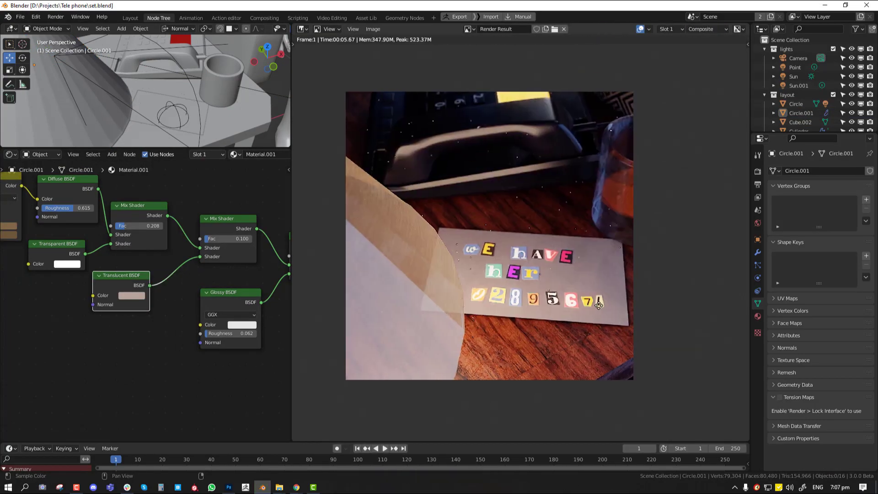
# - Fine-tune the power tint of the Color Balance node in the compositor
pyautogui.scroll(4, 588, 288)
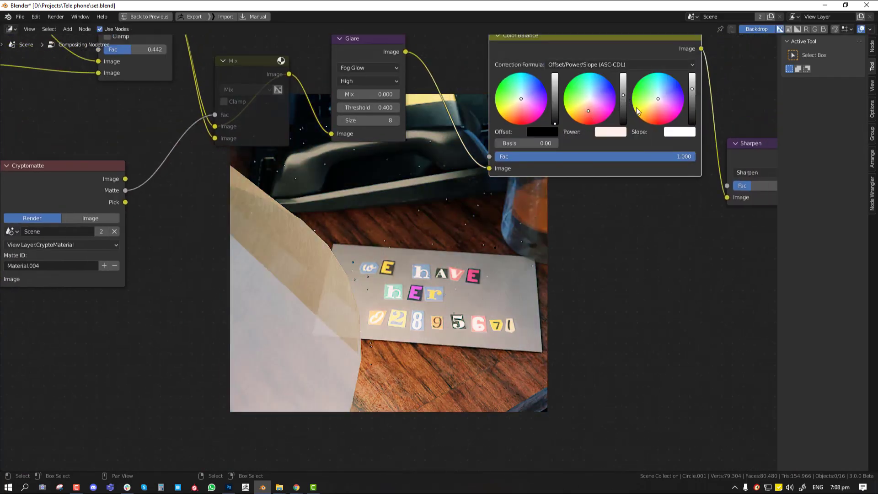
pyautogui.scroll(-4, 574, 184)
pyautogui.moveTo(574, 184); pyautogui.dragTo(555, 134, button='middle')
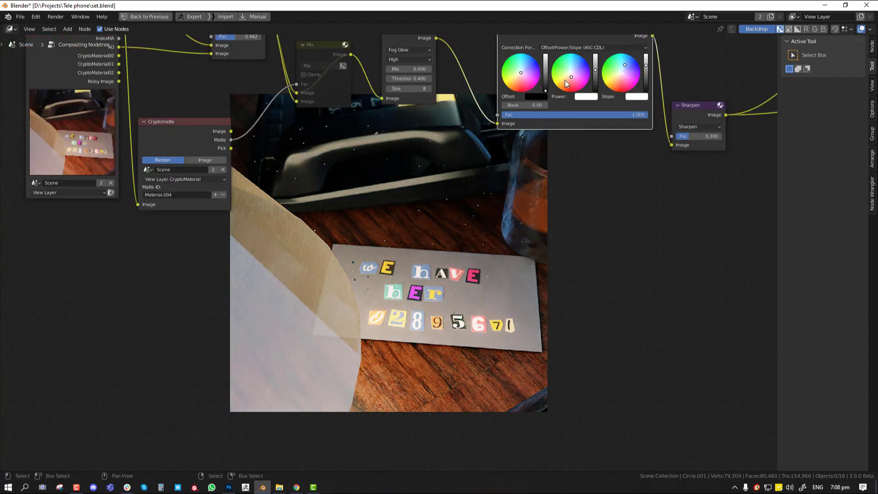
pyautogui.moveTo(569, 78); pyautogui.dragTo(567, 76)
pyautogui.moveTo(551, 100); pyautogui.dragTo(645, 154, button='middle')
# - Insert a Mix node set to Lighten before Glare, with a factor of about 0.058 and a dark teal second color
pyautogui.keyDown('ctrl'); pyautogui.keyDown('shift'); pyautogui.click(148, 91); pyautogui.keyUp('shift'); pyautogui.keyUp('ctrl')
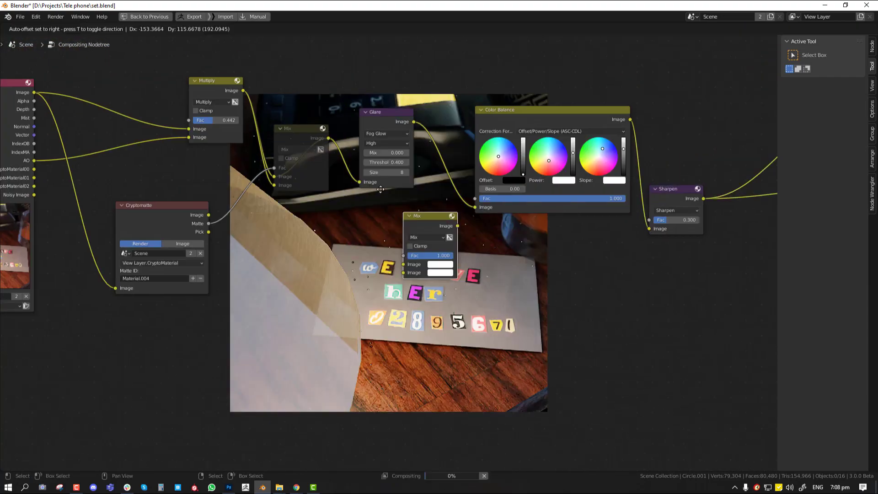
pyautogui.scroll(2, 404, 202)
pyautogui.click(466, 126)
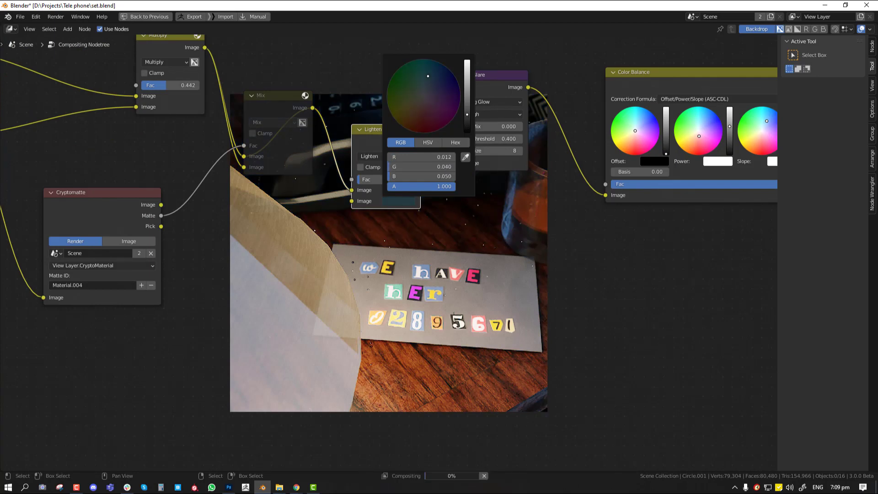
pyautogui.moveTo(407, 202); pyautogui.dragTo(378, 159, button='middle')
pyautogui.click(351, 144)
pyautogui.click(349, 172)
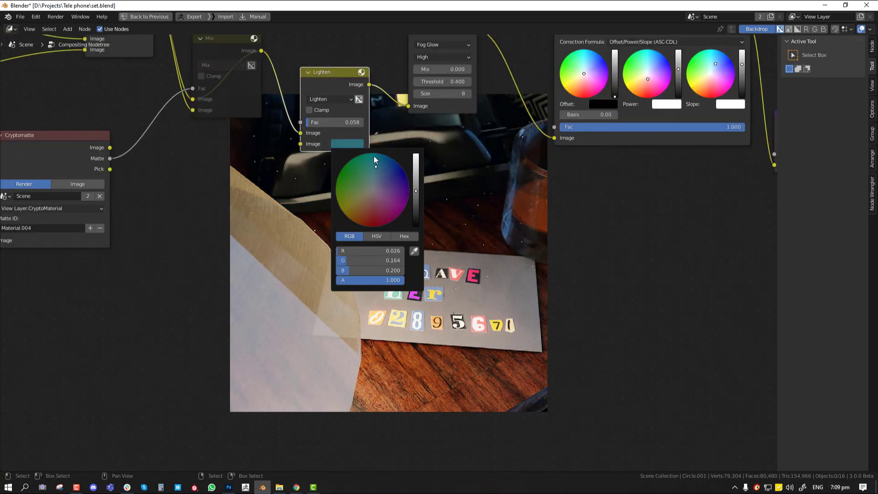
# - Remove the Sharpen node while keeping Color Balance connected to the outputs, and save set.blend
pyautogui.scroll(-4, 504, 211)
pyautogui.moveTo(505, 211); pyautogui.dragTo(244, 220, button='middle')
pyautogui.moveTo(472, 190); pyautogui.dragTo(322, 108, button='middle')
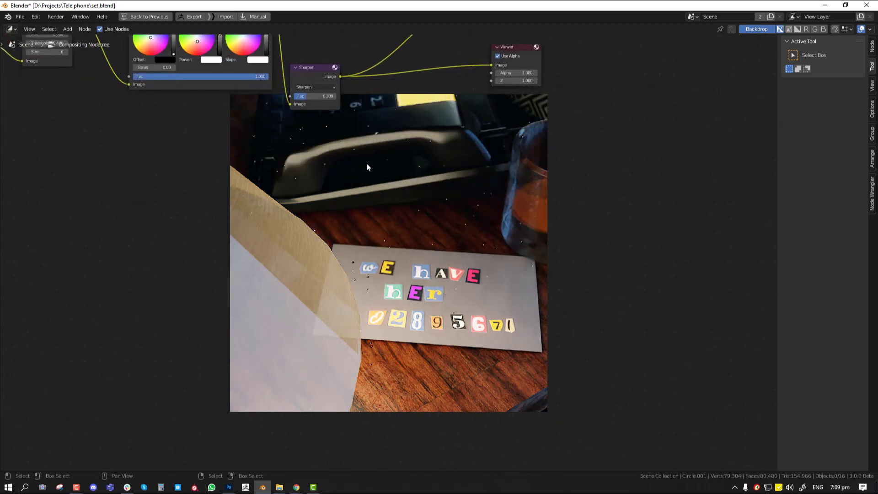
pyautogui.moveTo(367, 164); pyautogui.dragTo(570, 297, button='middle')
pyautogui.scroll(1, 514, 190)
pyautogui.hotkey('ctrl', 's')
pyautogui.moveTo(633, 350); pyautogui.dragTo(480, 98, button='middle')
pyautogui.click(480, 97)
pyautogui.hotkey('ctrl', 'x')
pyautogui.hotkey('ctrl', 's')
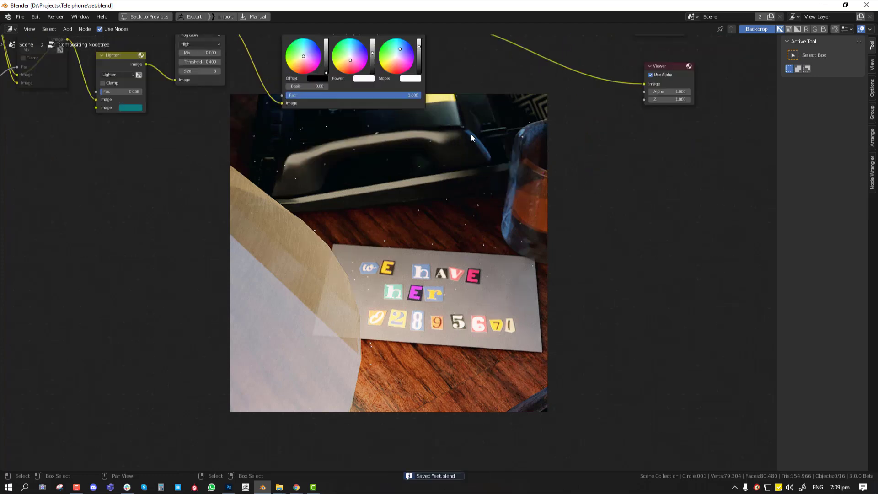
# - Look over the compositing node tree, save set.blend and return to the multi-editor layout
pyautogui.scroll(-4, 471, 137)
pyautogui.moveTo(252, 188); pyautogui.dragTo(405, 236, button='middle')
pyautogui.click(103, 155)
pyautogui.scroll(4, 478, 249)
pyautogui.scroll(-6, 612, 114)
pyautogui.moveTo(641, 194); pyautogui.dragTo(524, 177, button='middle')
pyautogui.hotkey('ctrl', 's')
pyautogui.hotkey('ctrl', 'space')
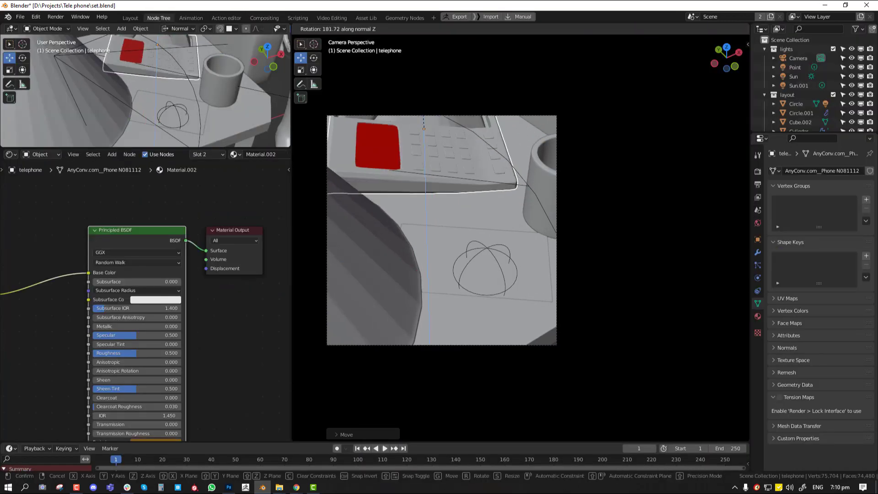
# - Rotate the telephone about 182° around its Z axis and refine its turn from the camera view
pyautogui.click(424, 108)
pyautogui.press('KP_7')
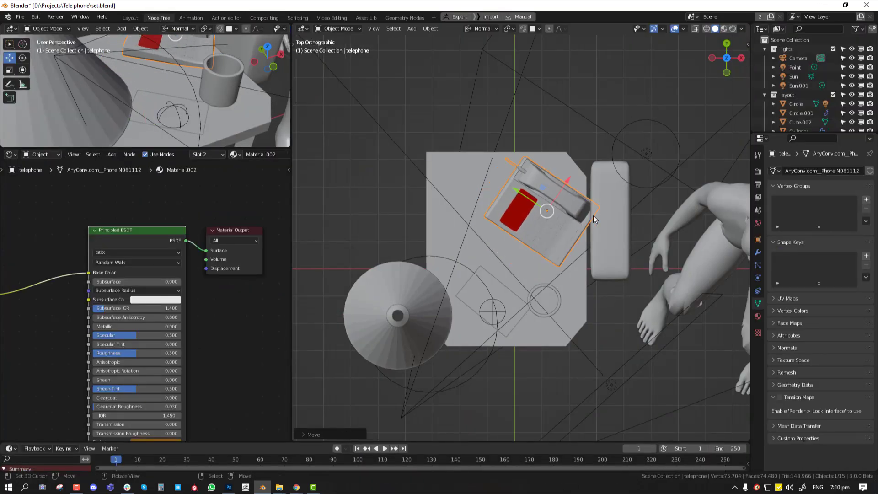
pyautogui.press('KP_0')
pyautogui.press('r')
pyautogui.press('z')
pyautogui.click(526, 180)
# - Scale the telephone down and move it toward the mug in the top view
pyautogui.press('KP_7')
pyautogui.press('s')
pyautogui.click(590, 232)
pyautogui.press('KP_0')
pyautogui.press('KP_7')
pyautogui.moveTo(486, 196); pyautogui.dragTo(497, 174, button='middle')
pyautogui.press('KP_7')
pyautogui.press('g')
pyautogui.click(544, 201)
# - Rotate the telephone about -54° in the top view and adjust its position on the table
pyautogui.press('r')
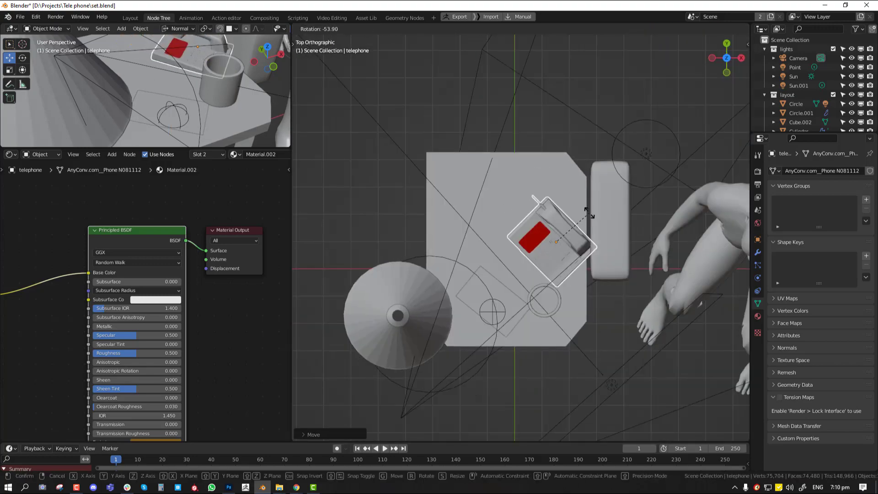
pyautogui.click(588, 213)
pyautogui.press('g')
pyautogui.click(582, 211)
# - Clear the selection and render the camera view to check the telephone and table arrangement
pyautogui.press('KP_0')
pyautogui.hotkey('alt', 'a')
pyautogui.press('F12')
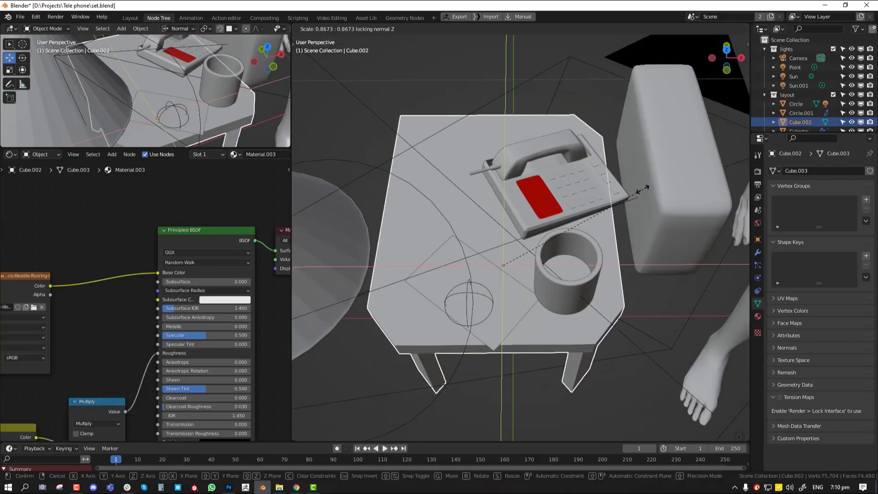
pyautogui.press('F12')
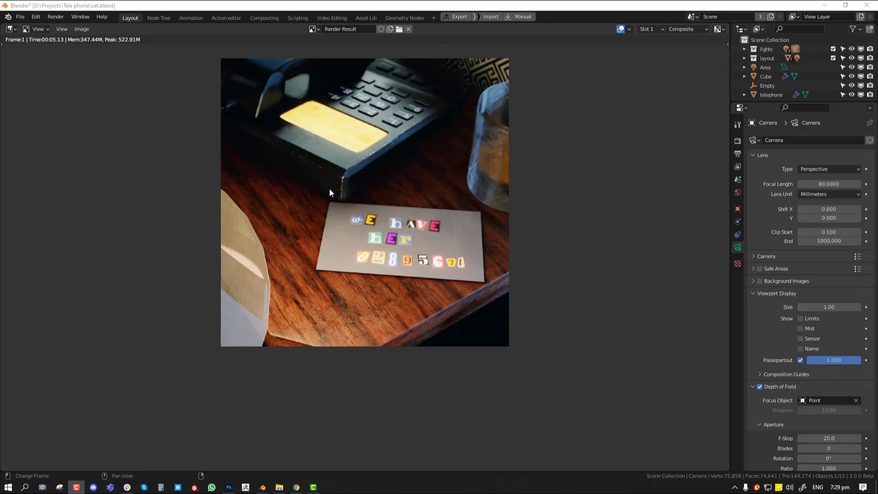
# - Open the render's maximum samples for editing and render the camera view
pyautogui.click(737, 141)
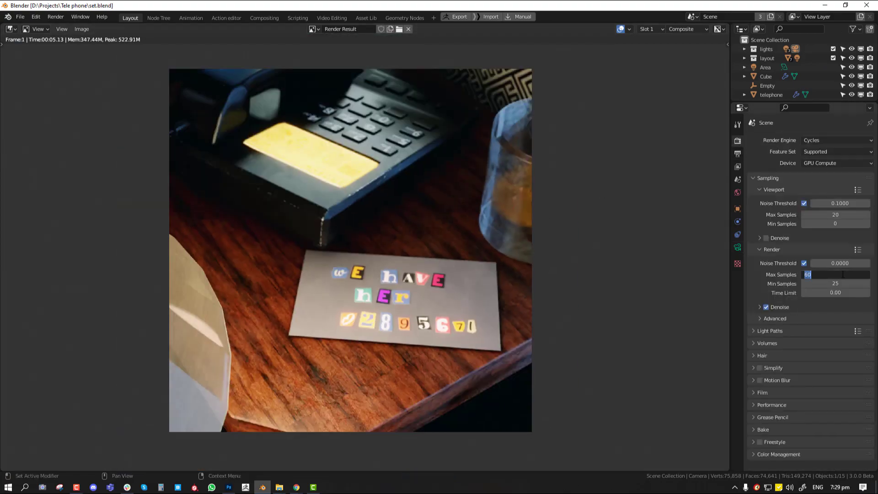
pyautogui.press('F12')
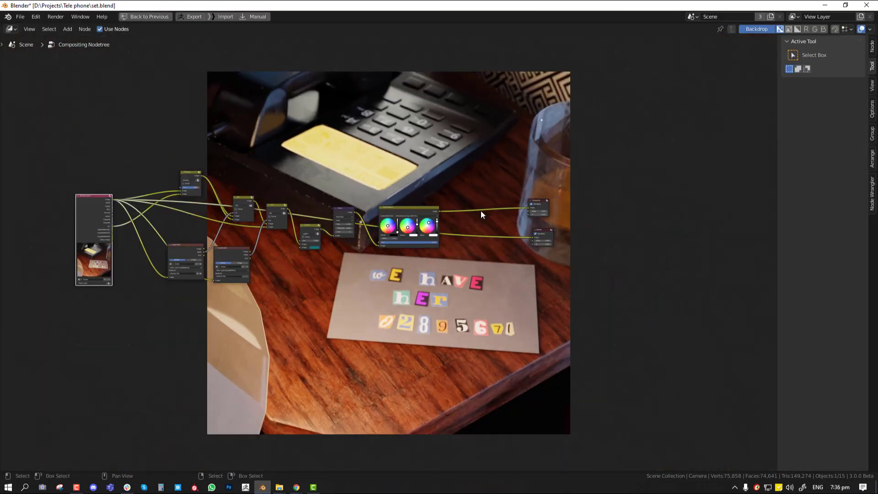
# - Route the Color Balance output to the Viewer to inspect the graded final render
pyautogui.keyDown('ctrl'); pyautogui.keyDown('shift'); pyautogui.click(429, 211); pyautogui.keyUp('shift'); pyautogui.keyUp('ctrl')
pyautogui.scroll(2, 478, 232)
pyautogui.moveTo(478, 232); pyautogui.dragTo(462, 87, button='middle')
pyautogui.scroll(1, 466, 134)
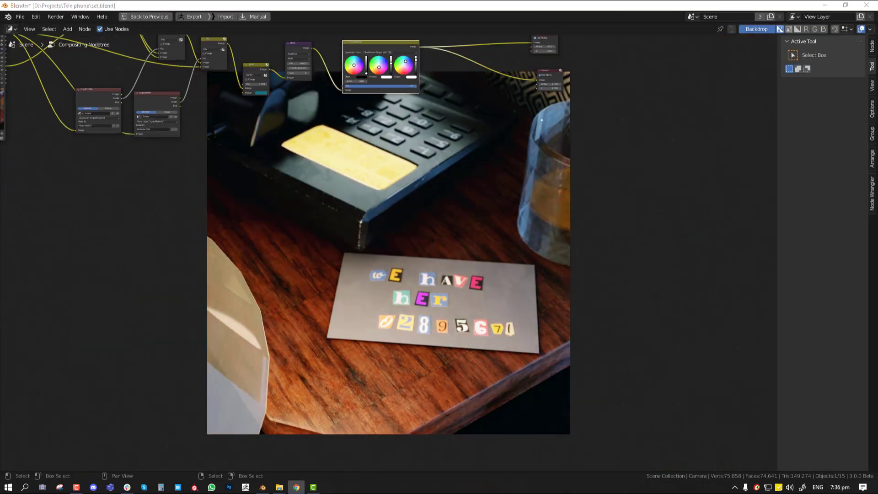